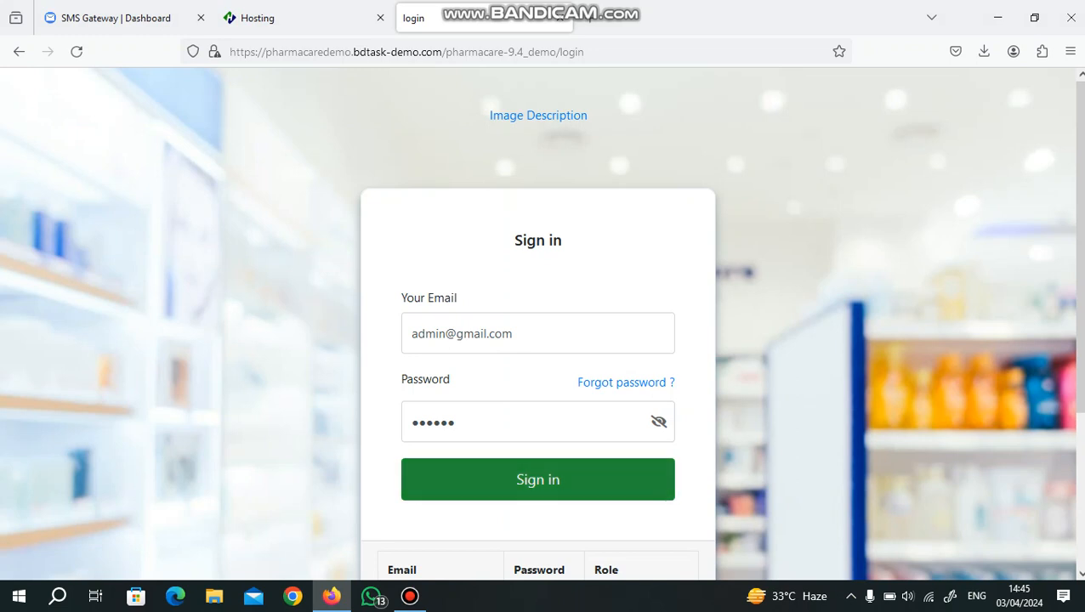
Step: Sign in to the Pharmacare demo with the prefilled admin credentials and decline saving the password
click(537, 480)
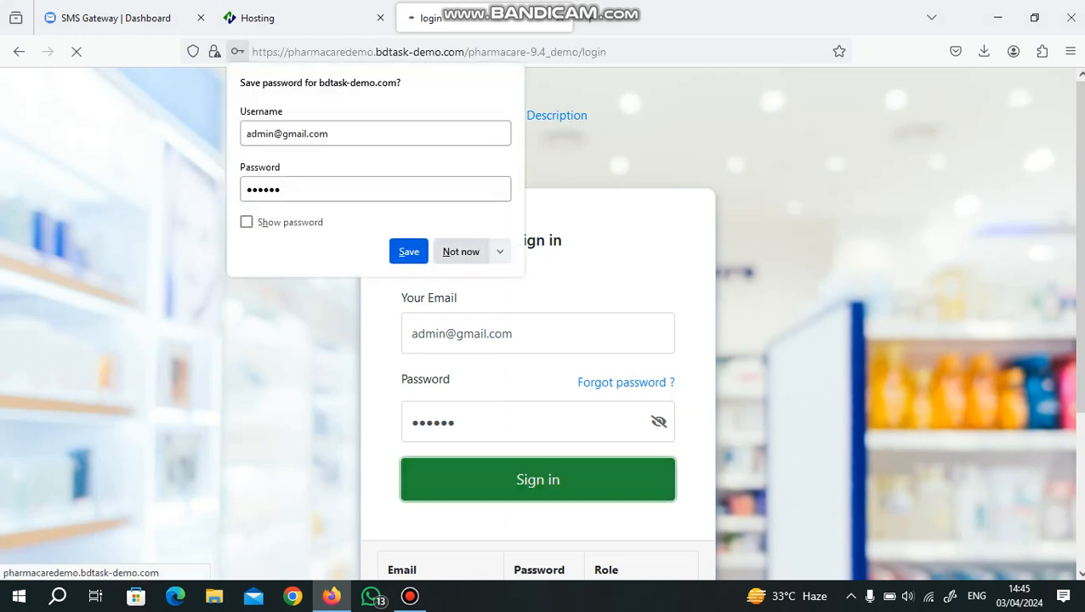
click(460, 251)
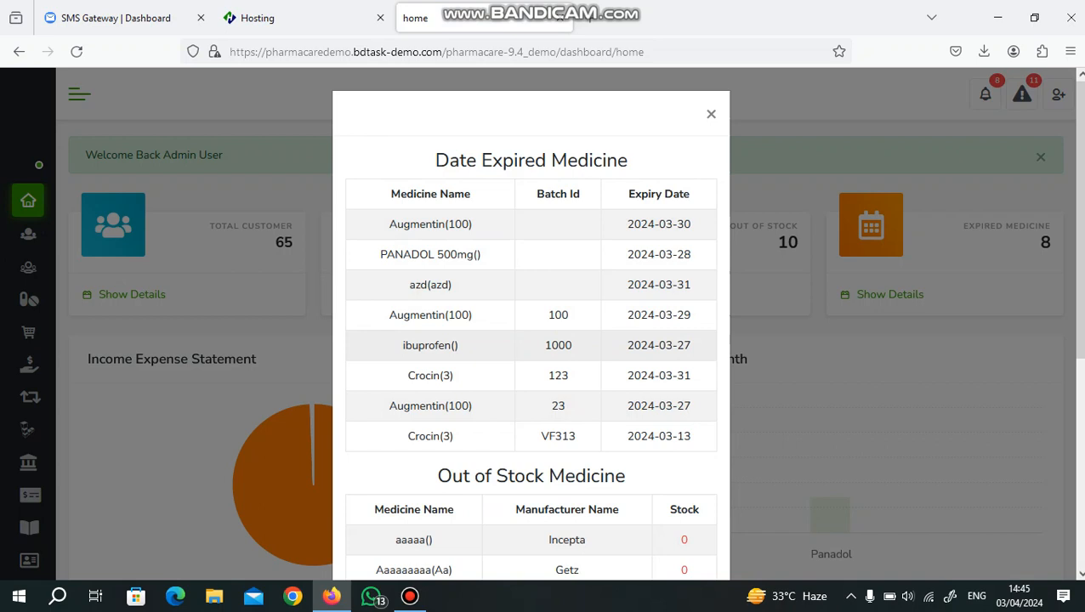
Step: Review the Date Expired Medicine and Out of Stock Medicine lists in the welcome popup and close it
scroll(531, 340, down, 3)
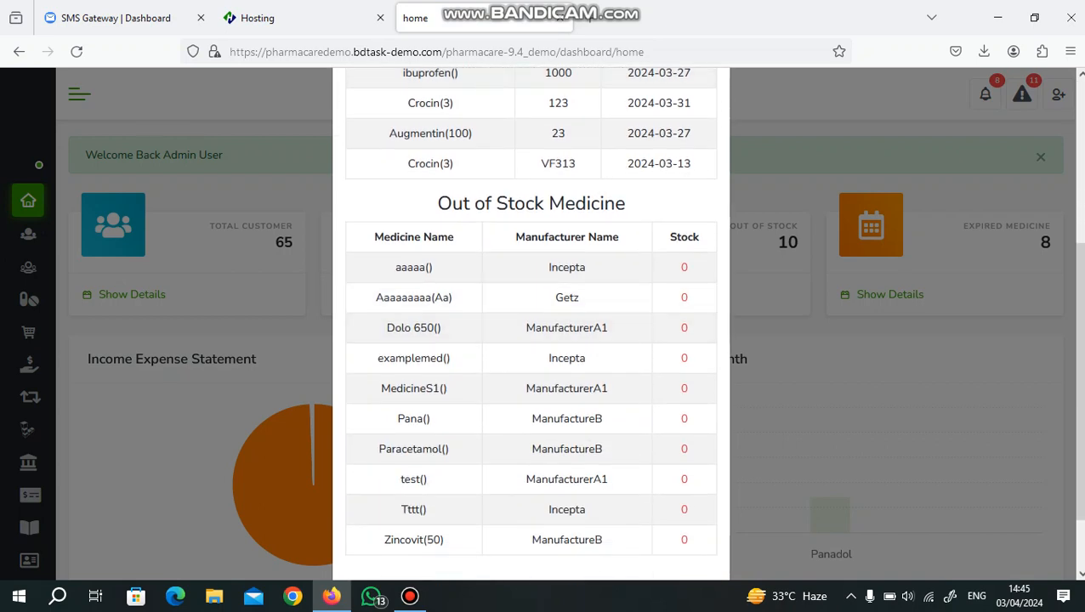
scroll(530, 341, down, 1)
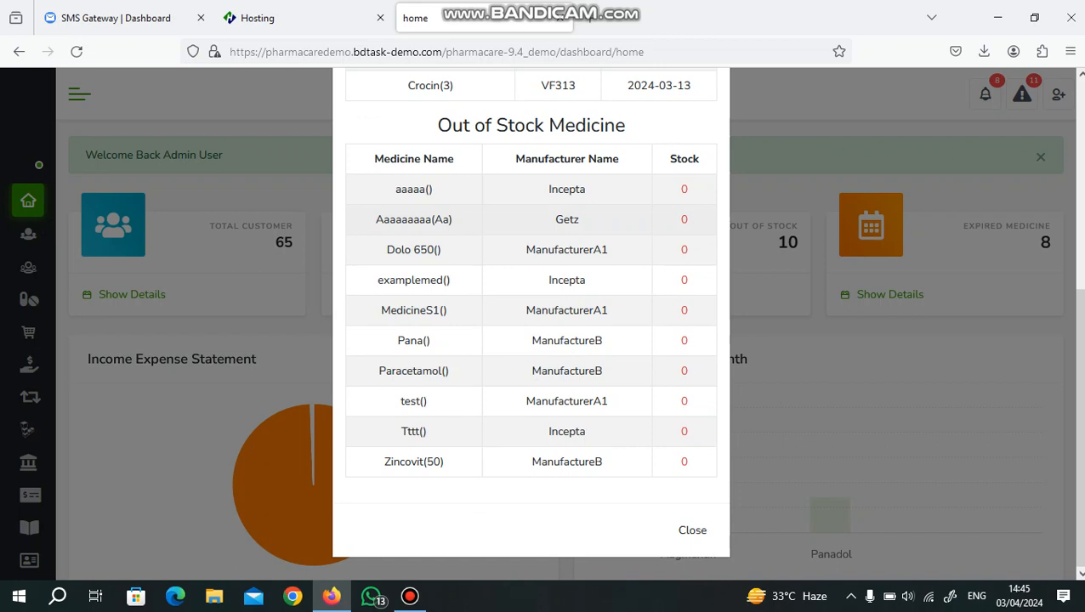
scroll(531, 340, up, 4)
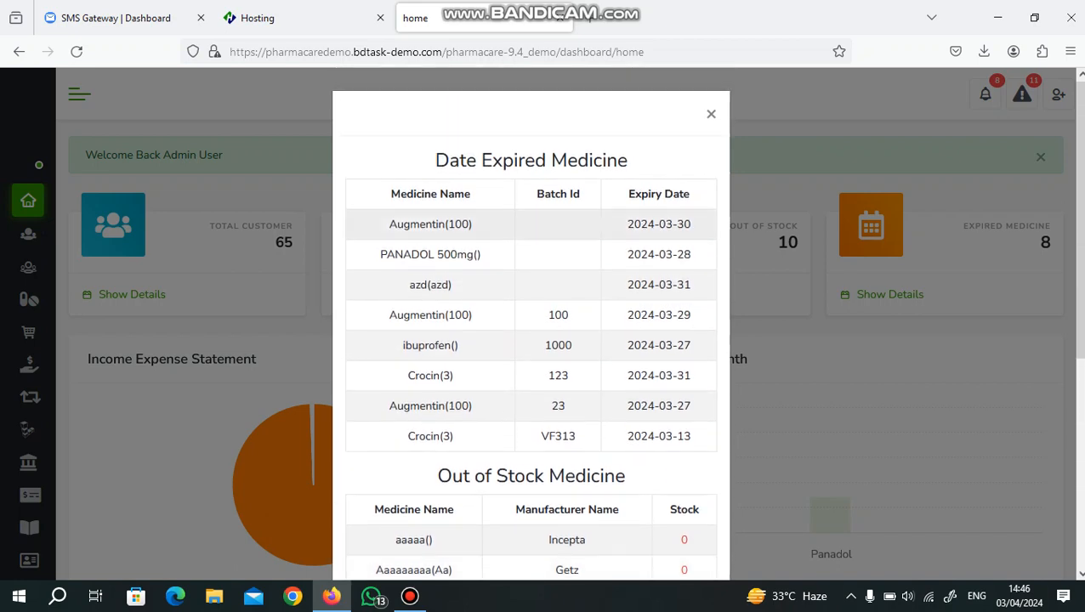
scroll(531, 341, down, 4)
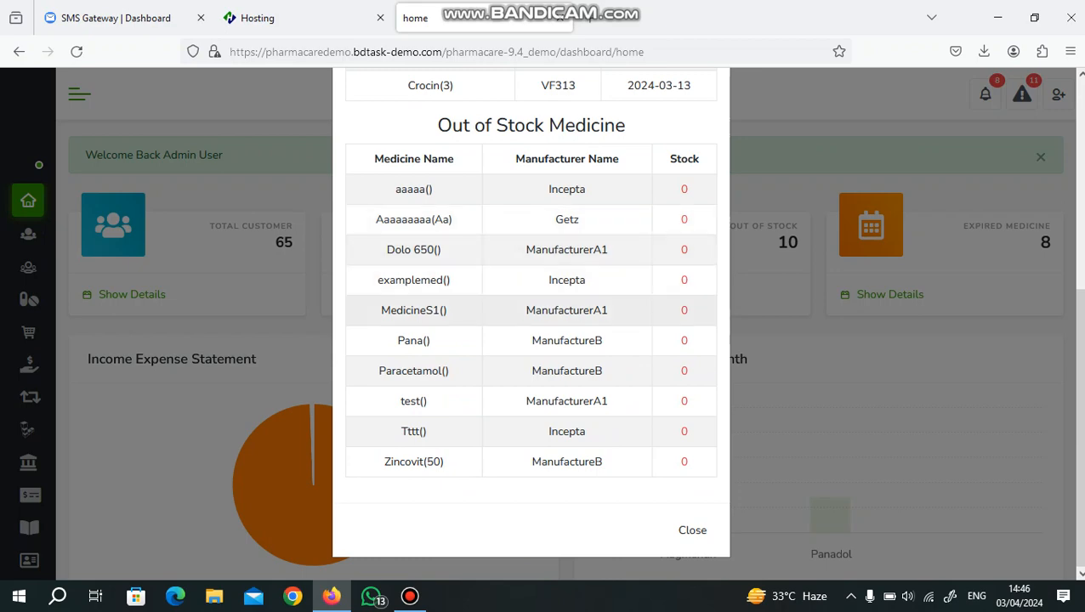
scroll(531, 340, up, 4)
scroll(530, 340, down, 4)
click(692, 531)
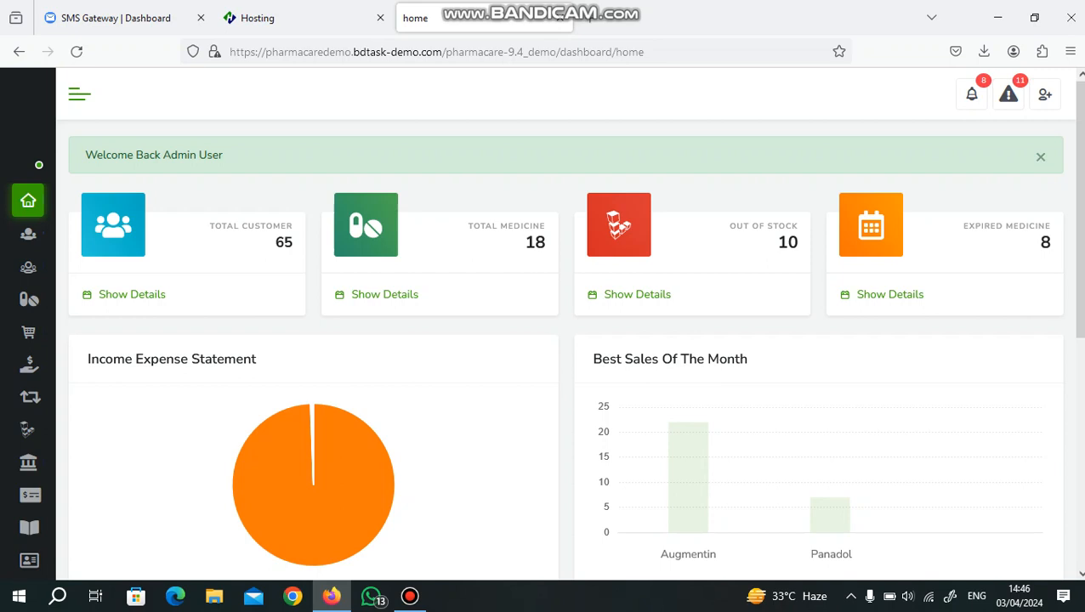
Step: Open the details of the out-of-stock medicines, look through the list and return to the dashboard
click(637, 294)
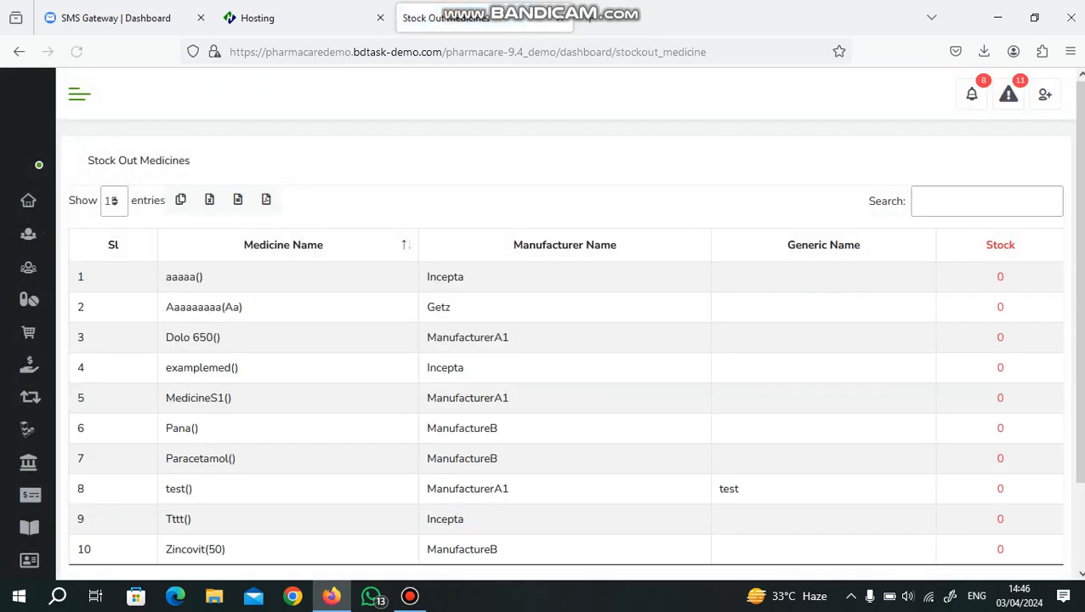
scroll(568, 349, down, 3)
scroll(568, 349, up, 3)
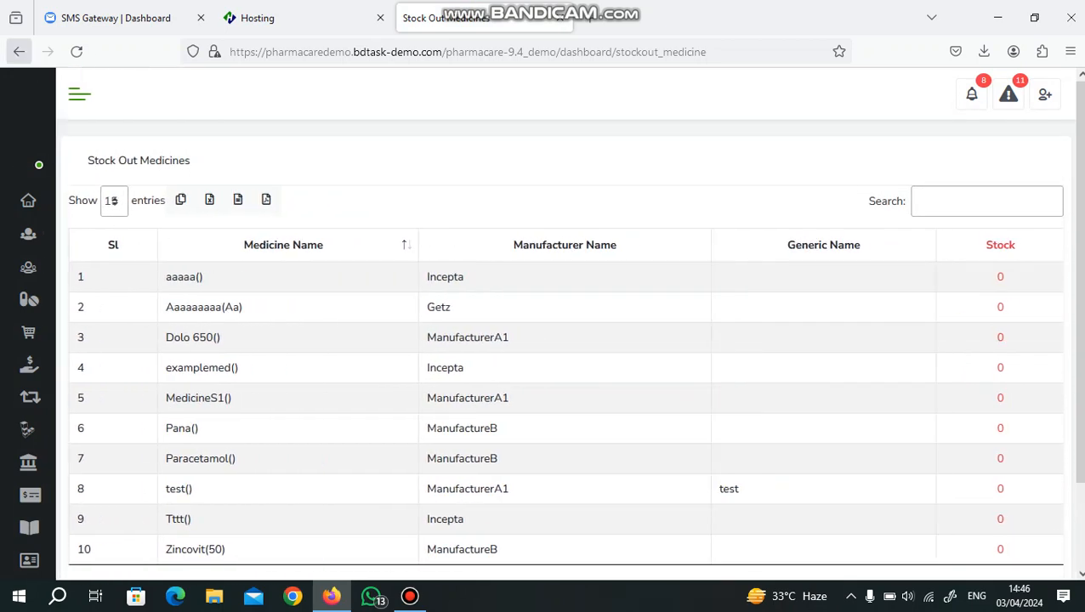
click(18, 51)
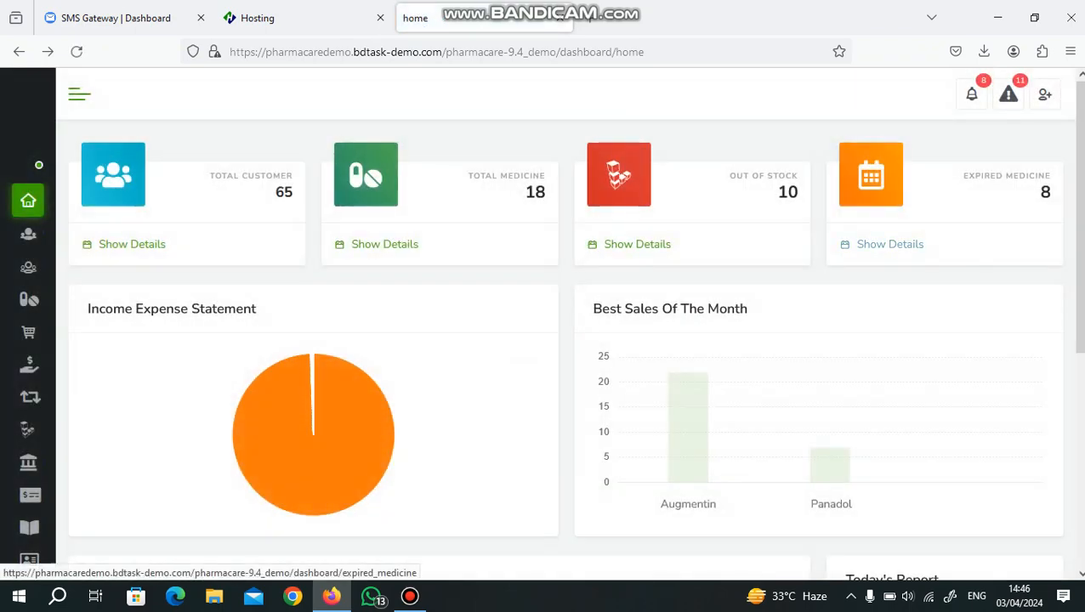
Step: Examine the dashboard's Income Expense Statement, Best Sales Of The Month, Monthly Progress Report and Today's Report
mouse_move(313, 474)
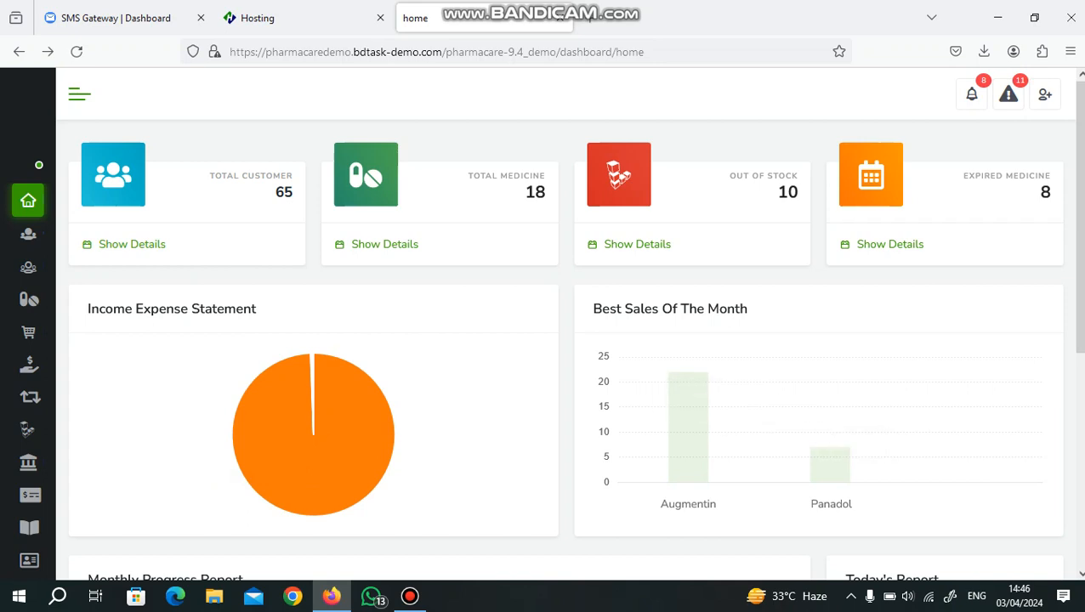
scroll(829, 374, down, 2)
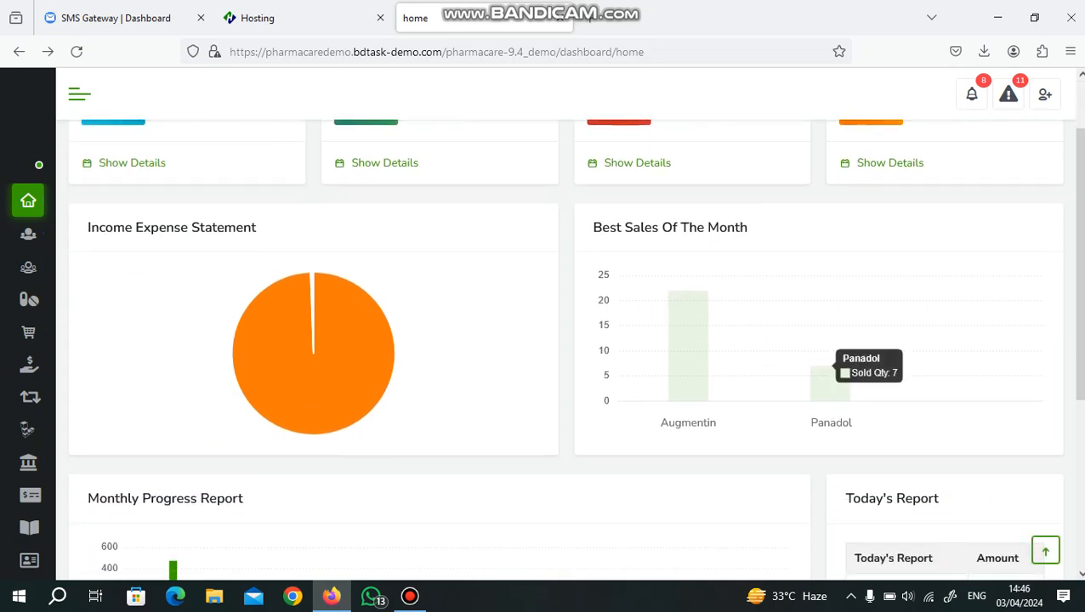
scroll(829, 374, down, 4)
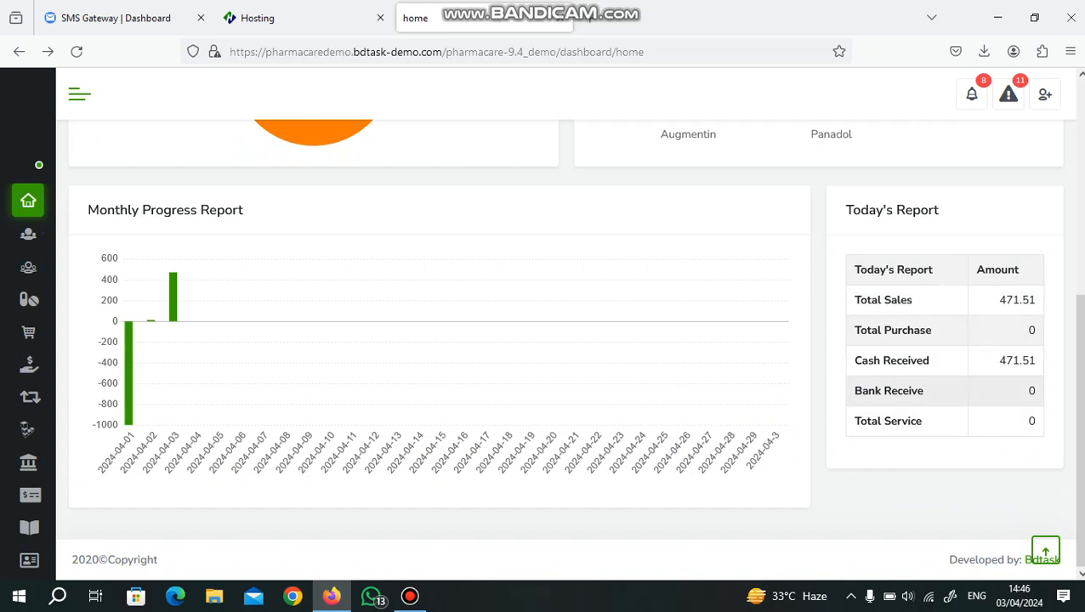
scroll(944, 421, up, 5)
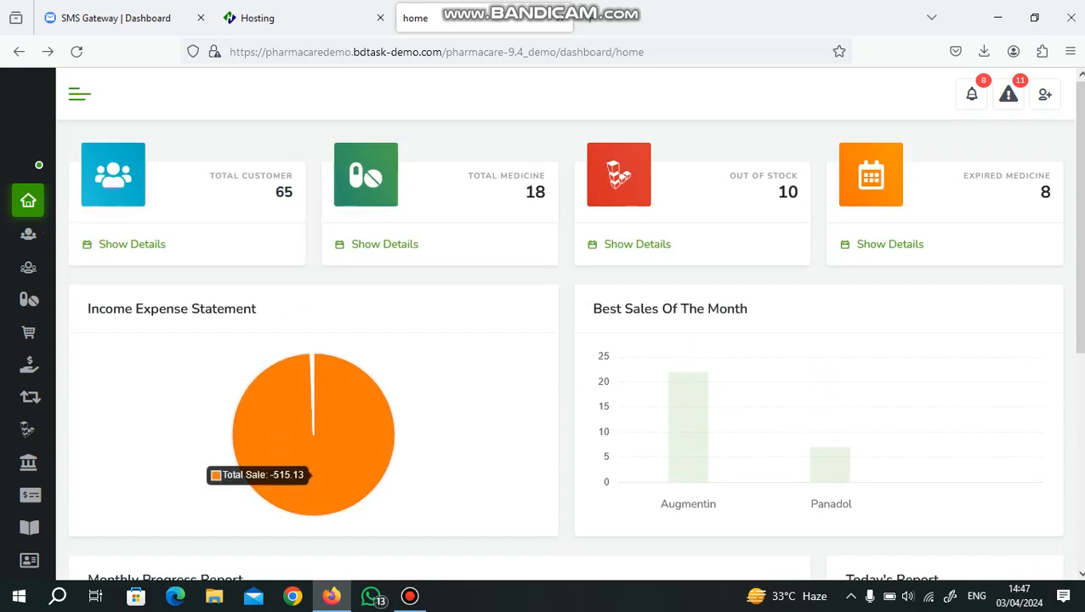
Step: Open the Add Customer form and review its fields down to the save option
click(79, 94)
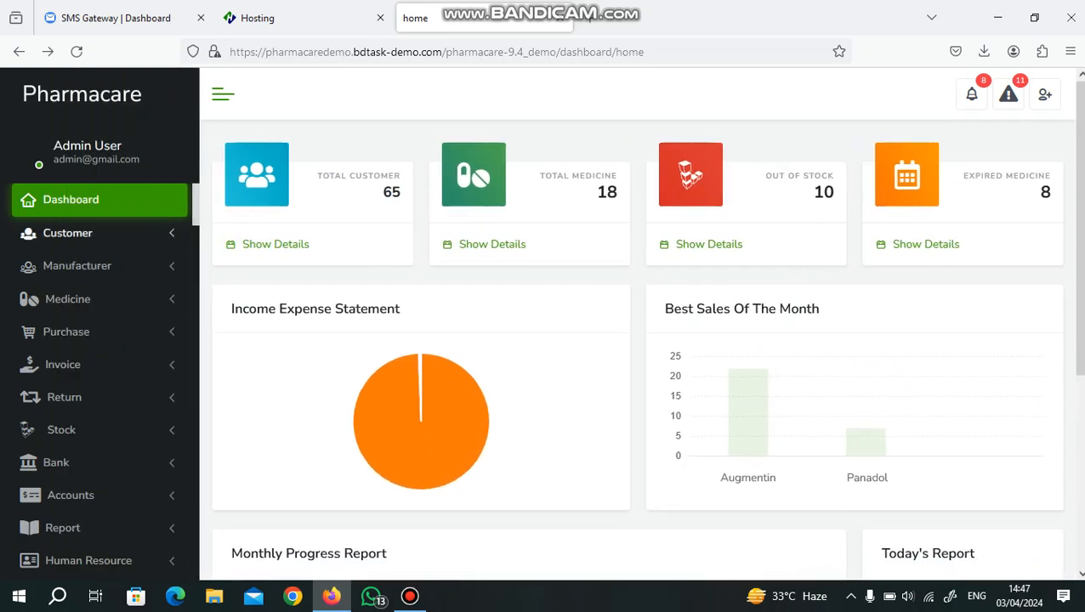
click(94, 233)
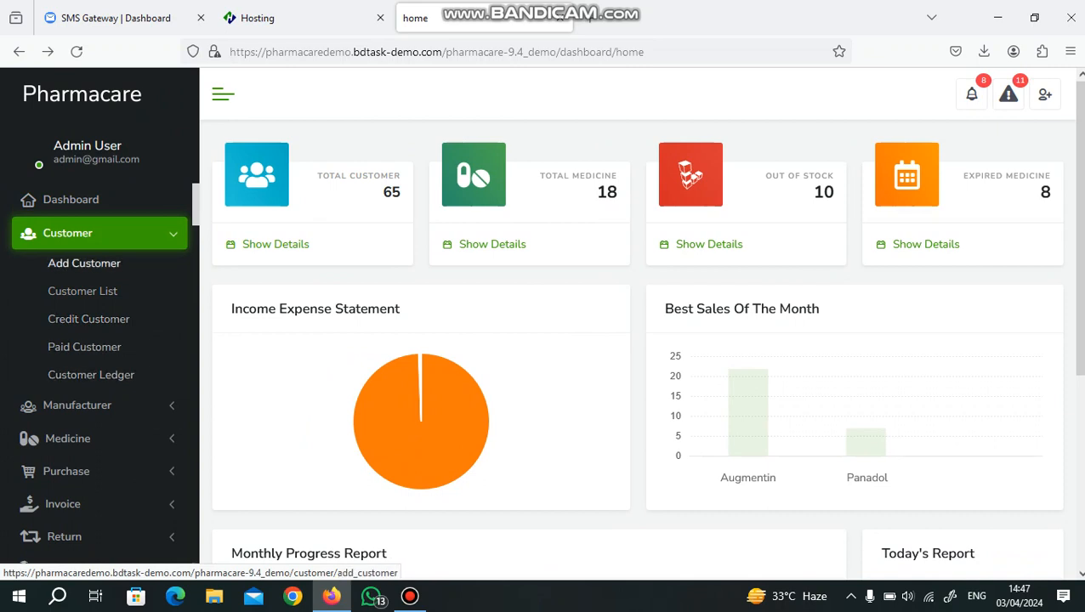
click(84, 263)
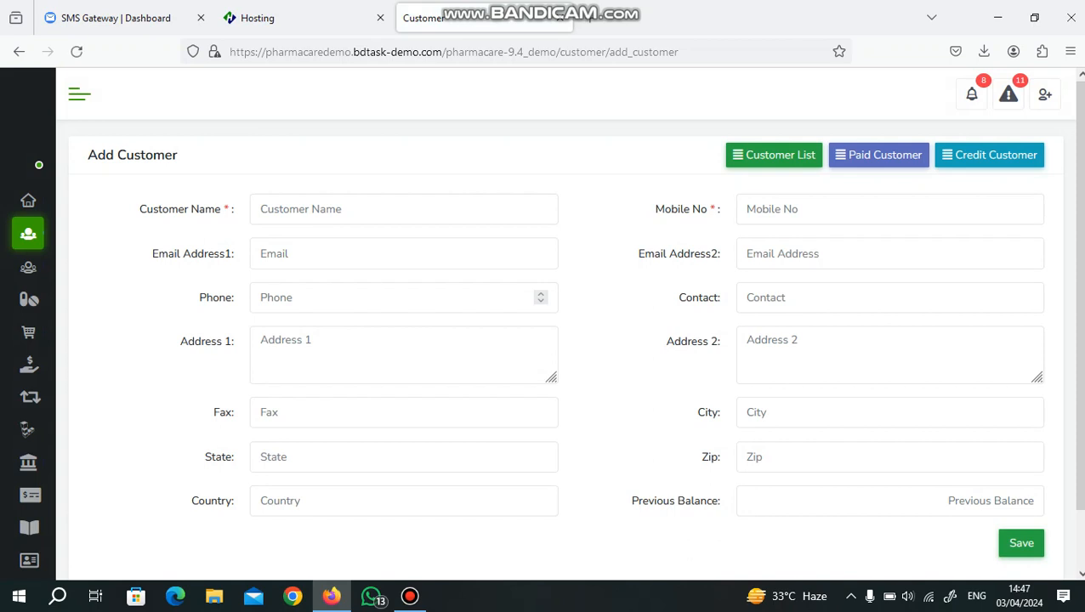
scroll(561, 340, down, 2)
click(1046, 550)
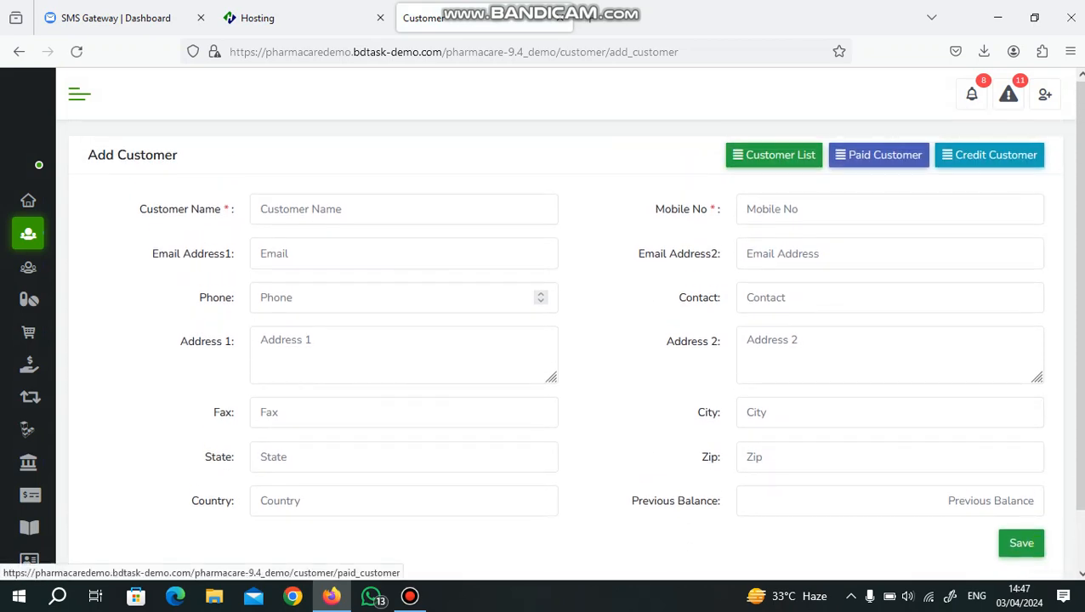
Step: Open the Customer Ledger page and expand the Manufacturer section to view its pages
mouse_move(34, 259)
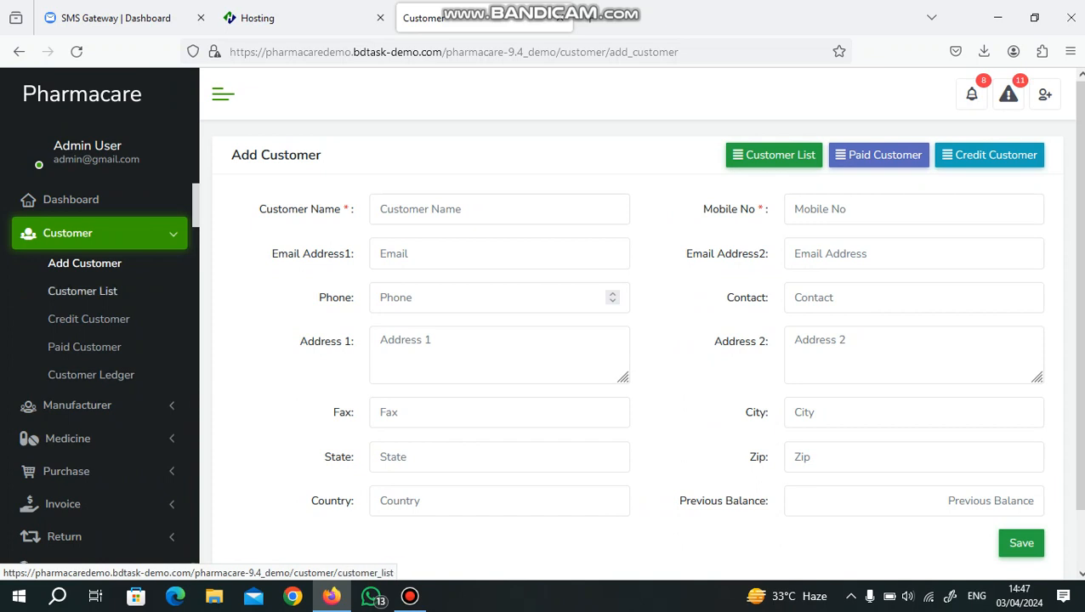
click(91, 375)
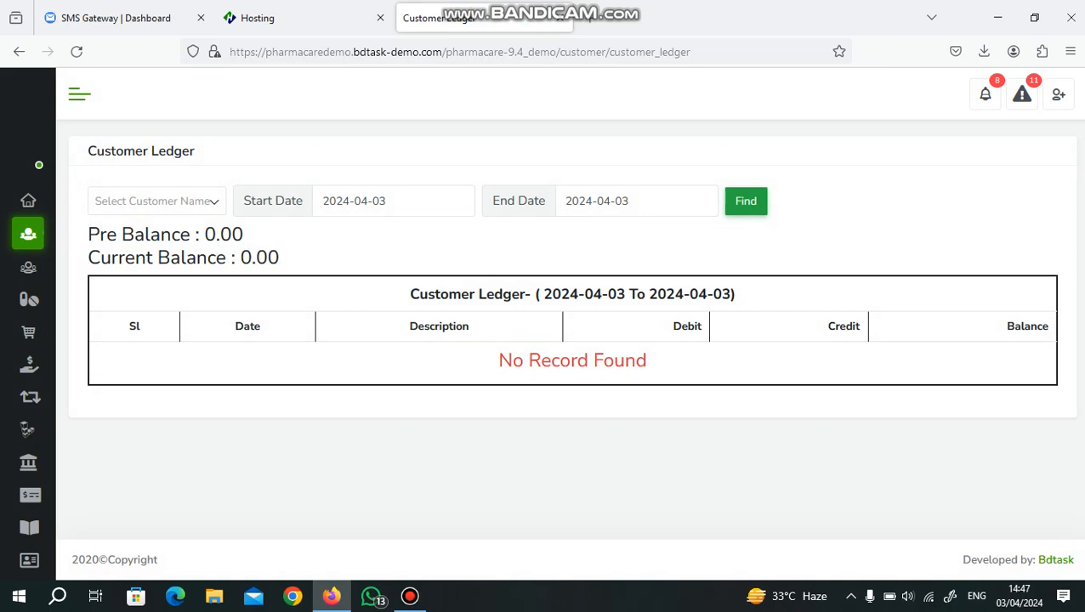
click(79, 94)
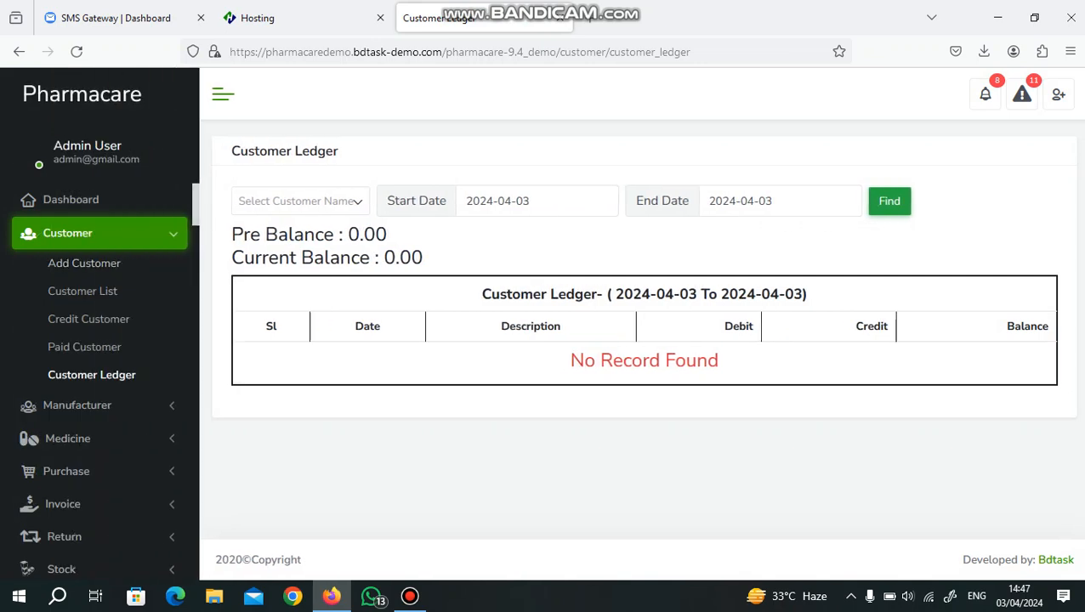
click(160, 234)
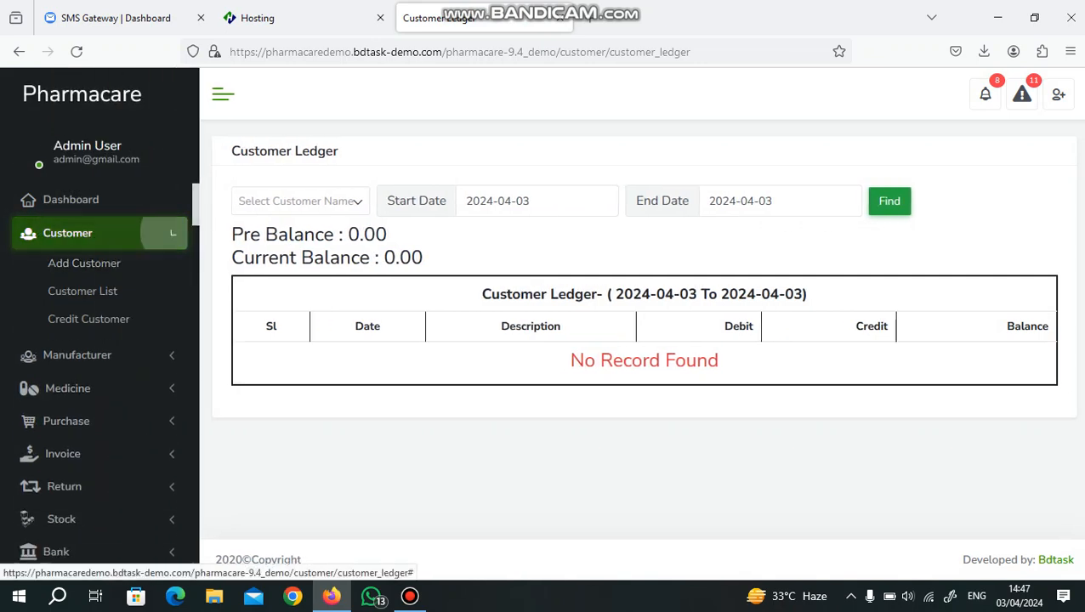
click(153, 267)
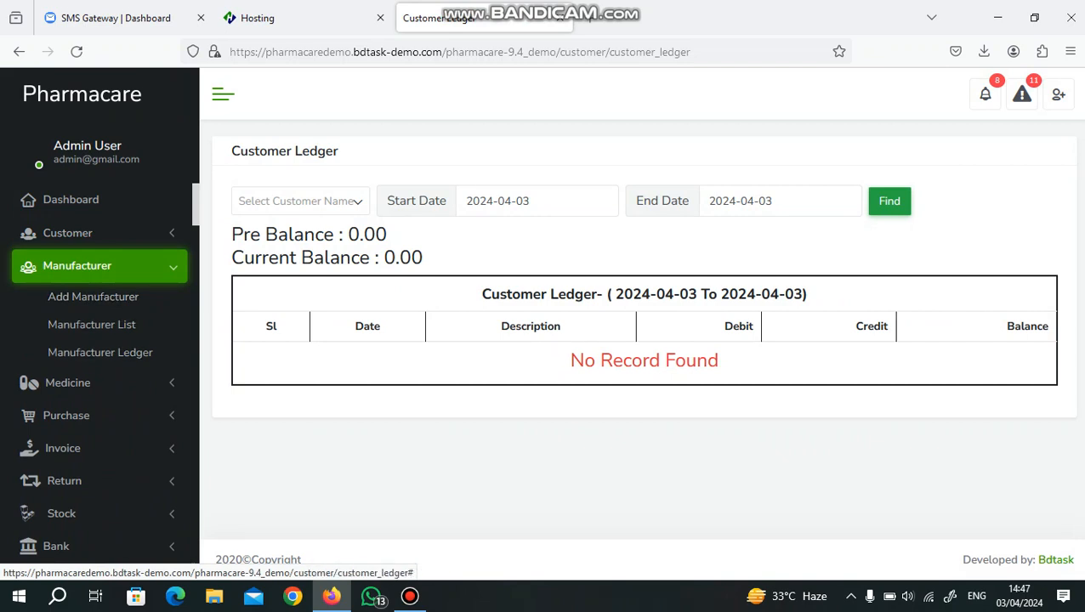
Step: Open the Add Medicine form and review its fields from the bar code down to status and preview
click(68, 383)
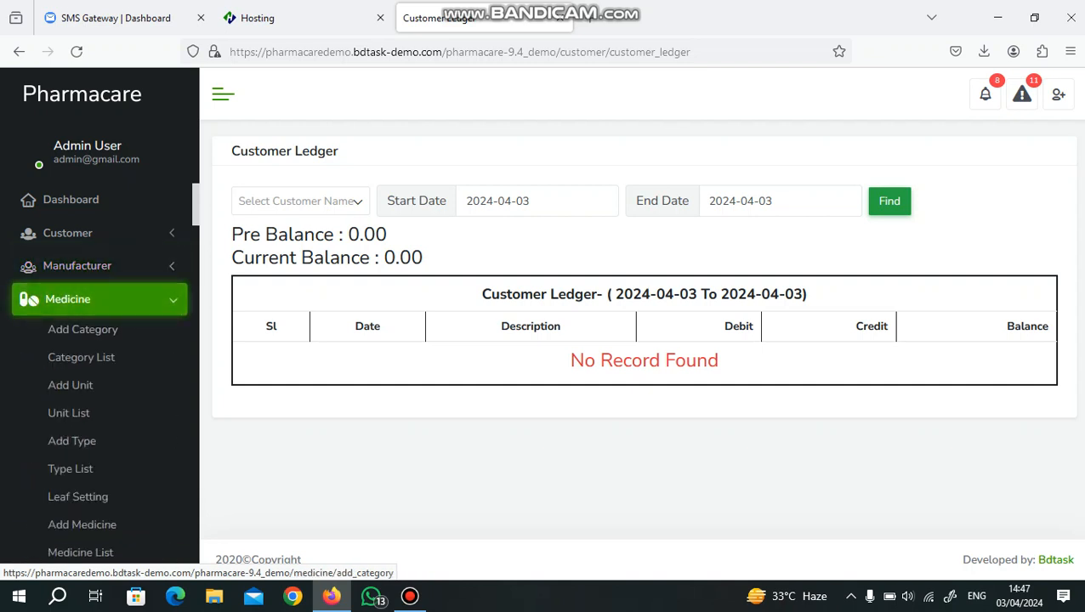
scroll(81, 440, down, 1)
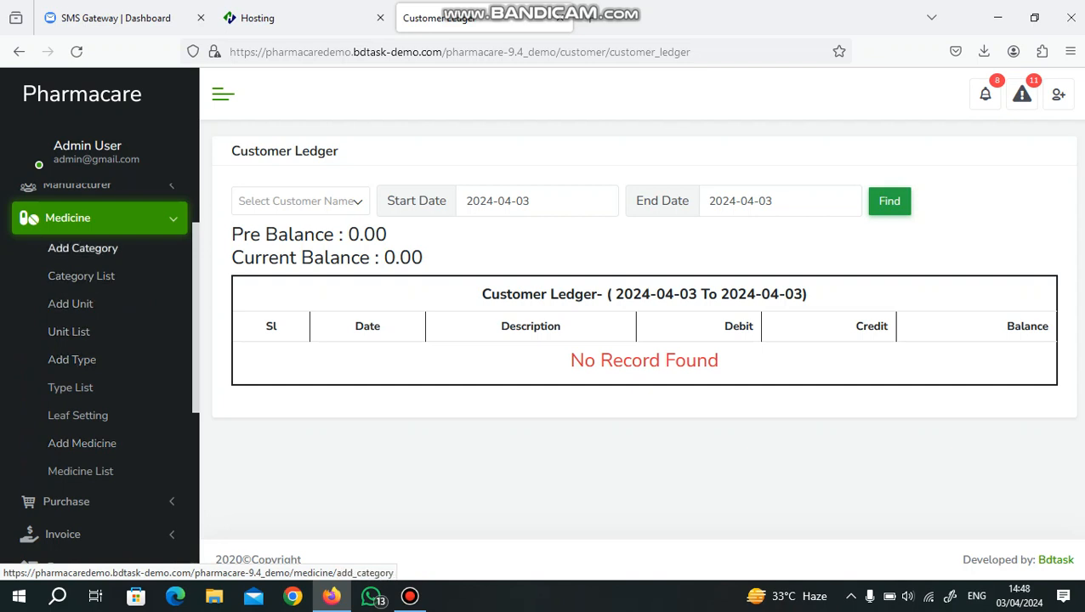
click(82, 443)
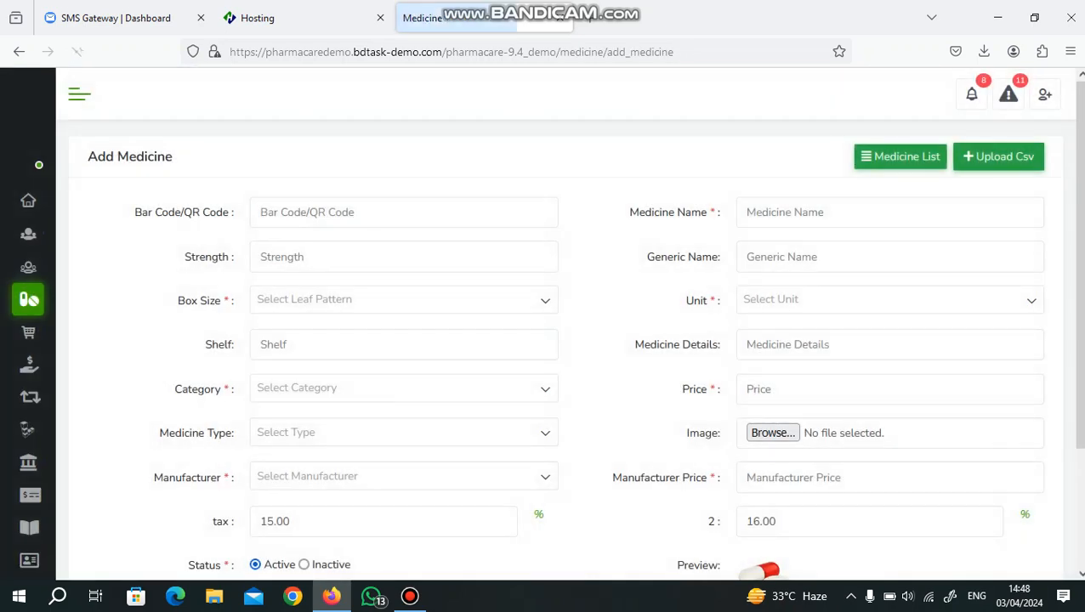
click(403, 213)
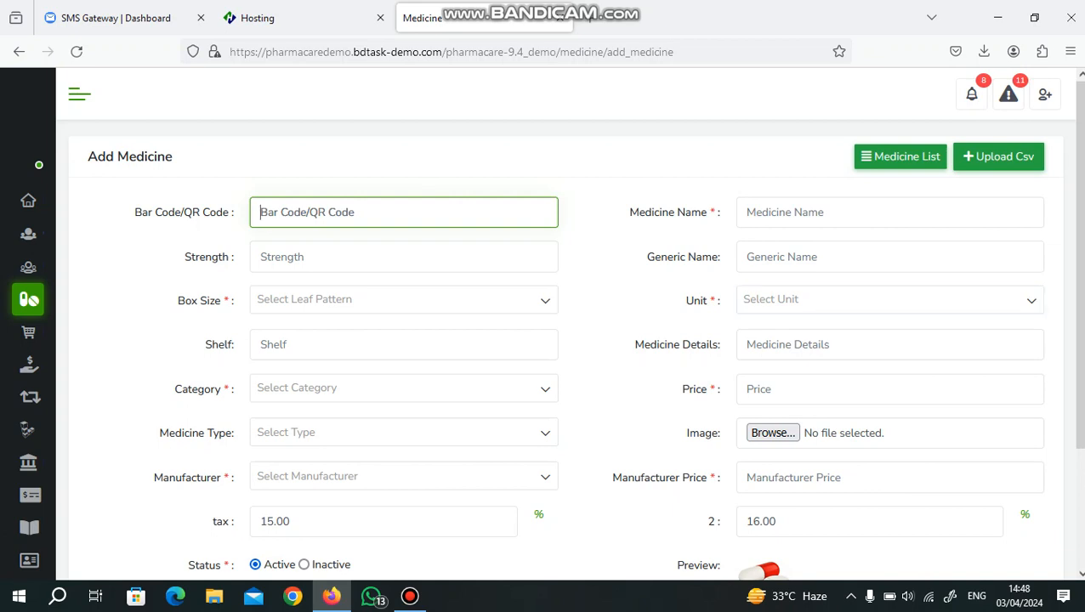
scroll(575, 331, down, 2)
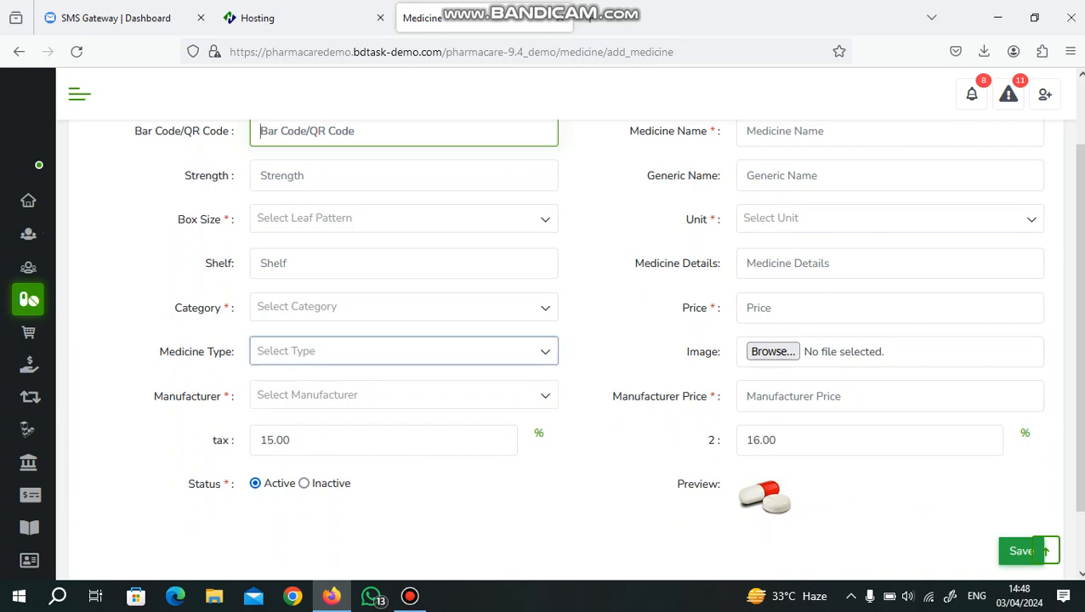
scroll(569, 350, down, 2)
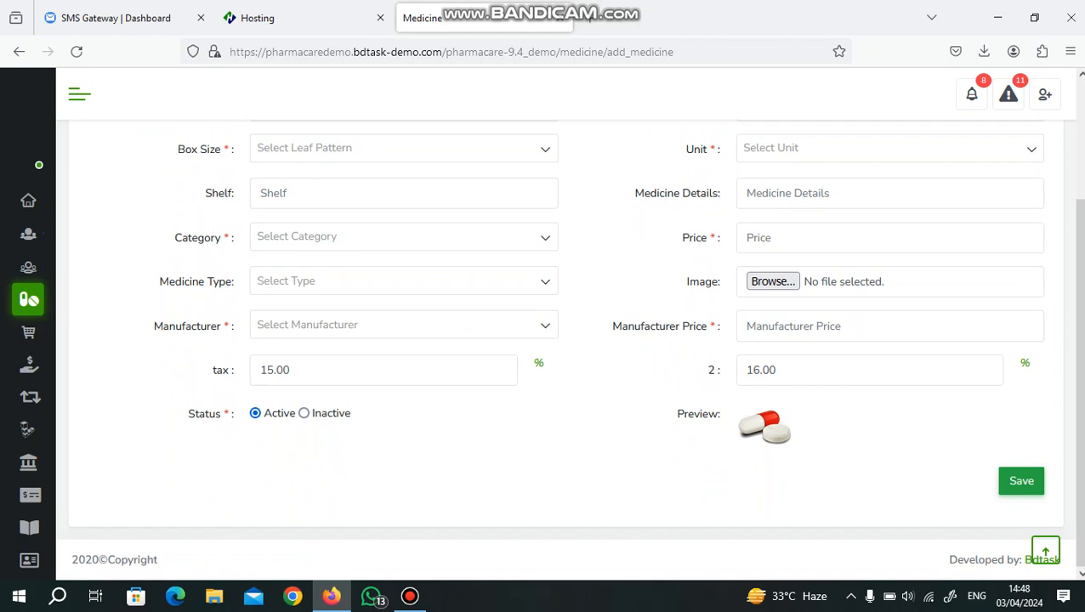
scroll(569, 350, up, 3)
Step: Open the Add Purchase form and review its invoice fields, medicine row and payment totals
click(79, 94)
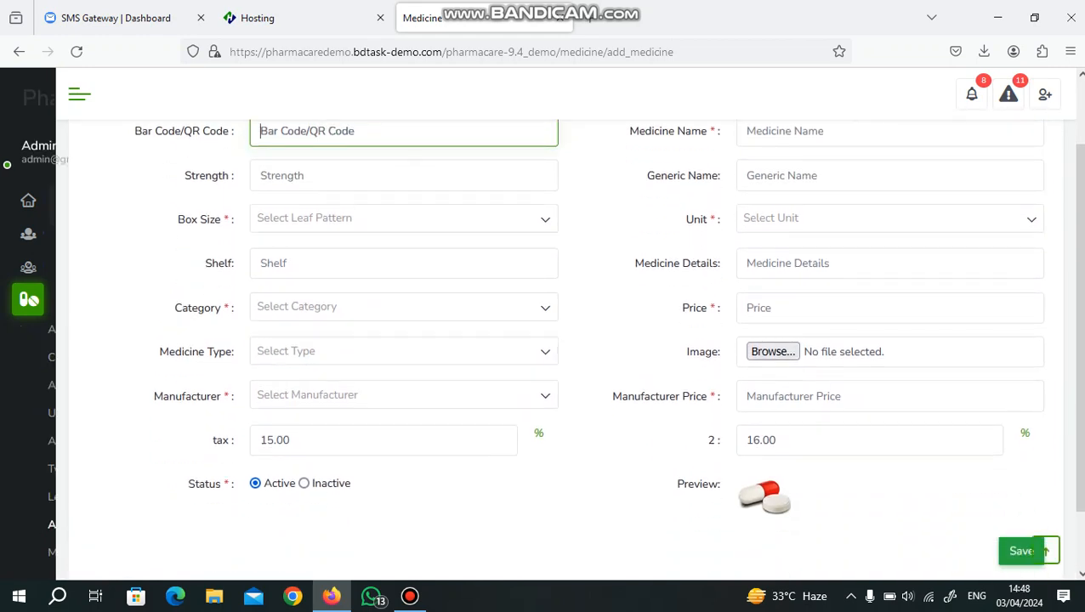
click(119, 299)
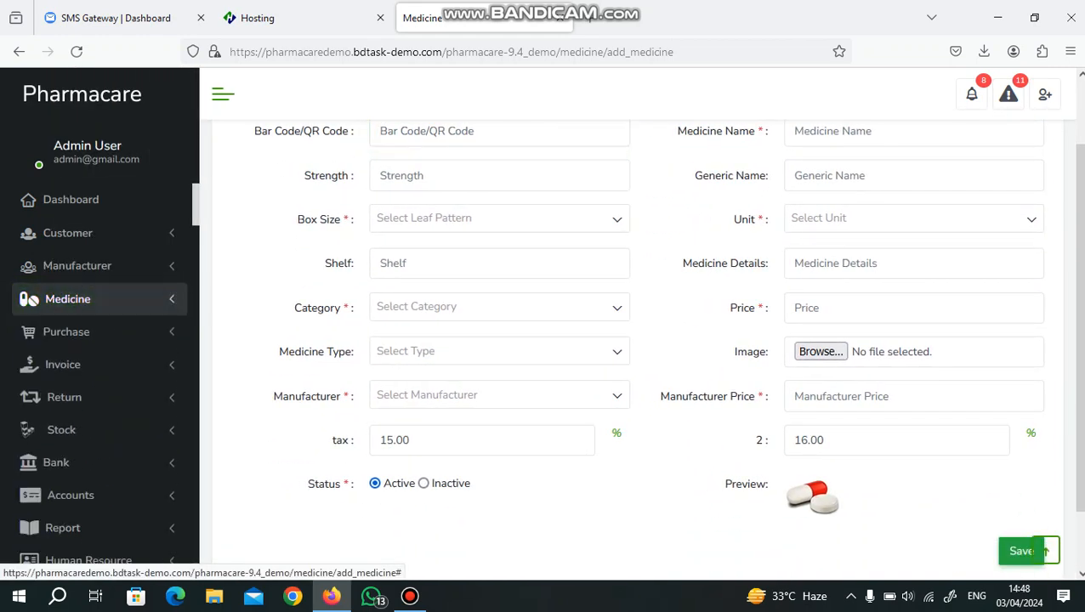
click(129, 324)
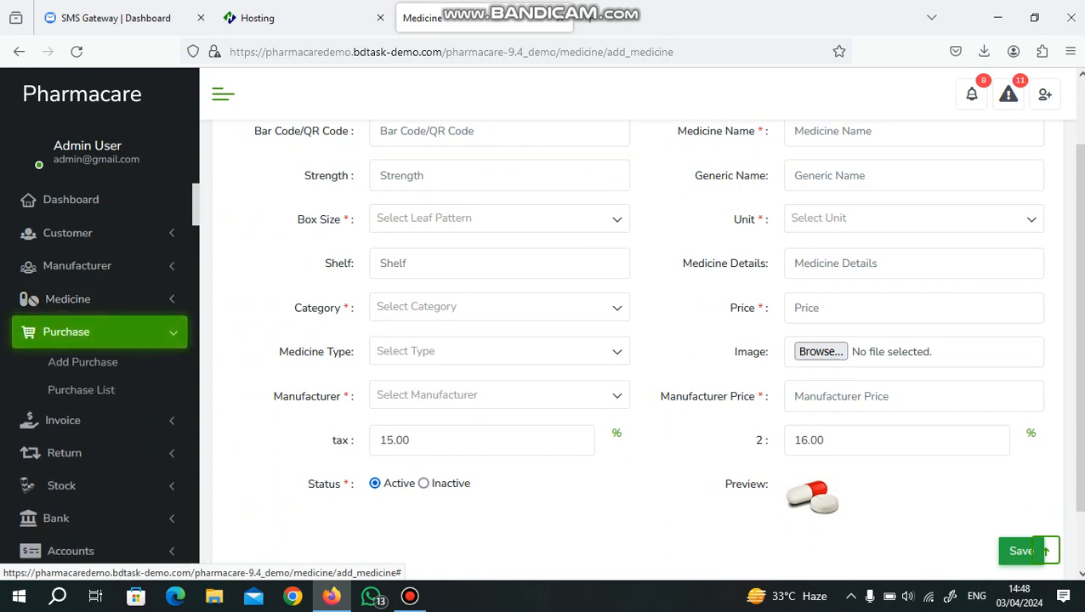
click(93, 362)
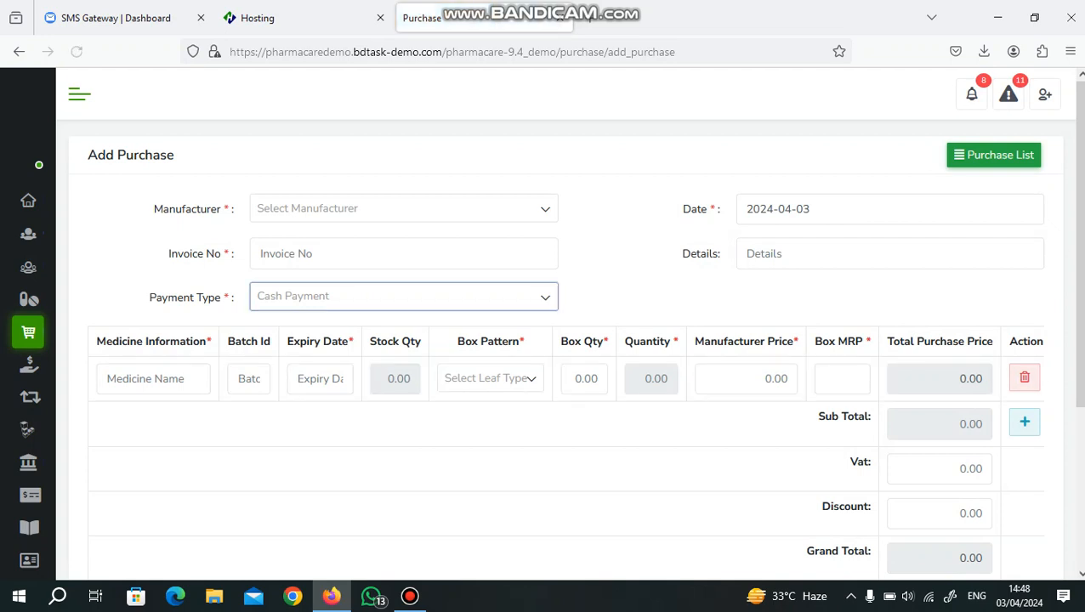
scroll(561, 383, down, 5)
scroll(561, 383, up, 5)
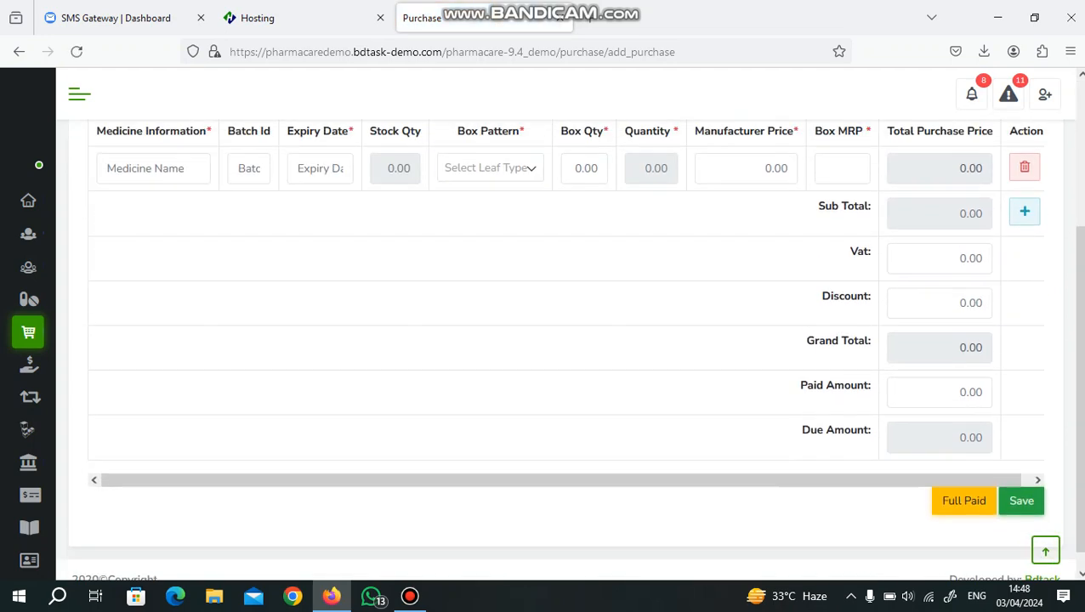
mouse_move(28, 331)
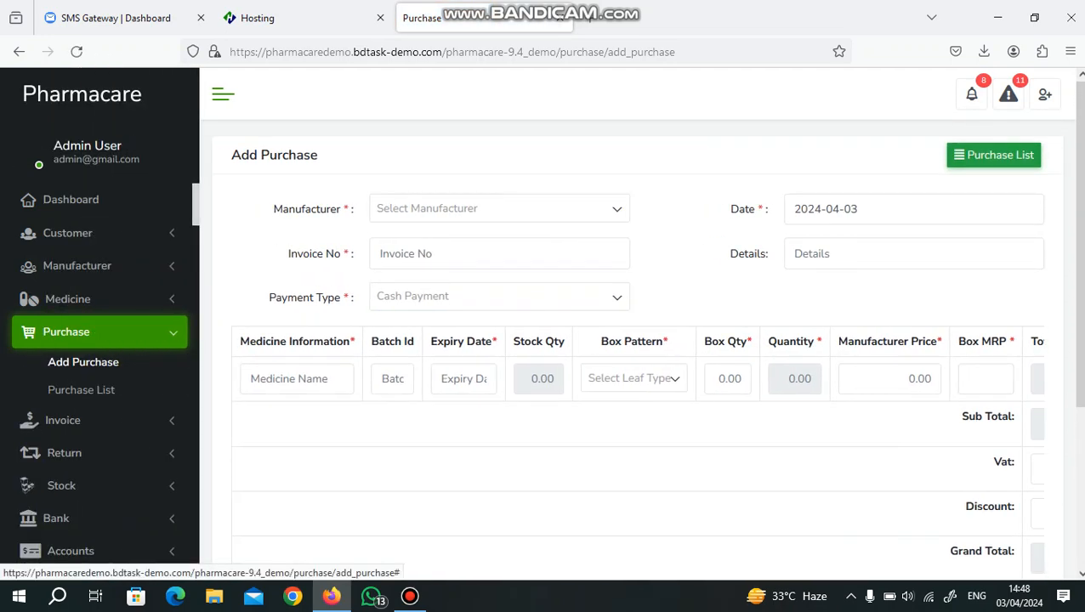
Step: Open the POS Invoice page and filter the medicines by CATA1, by ANTI HISTAMINE and back to All
click(66, 332)
click(63, 364)
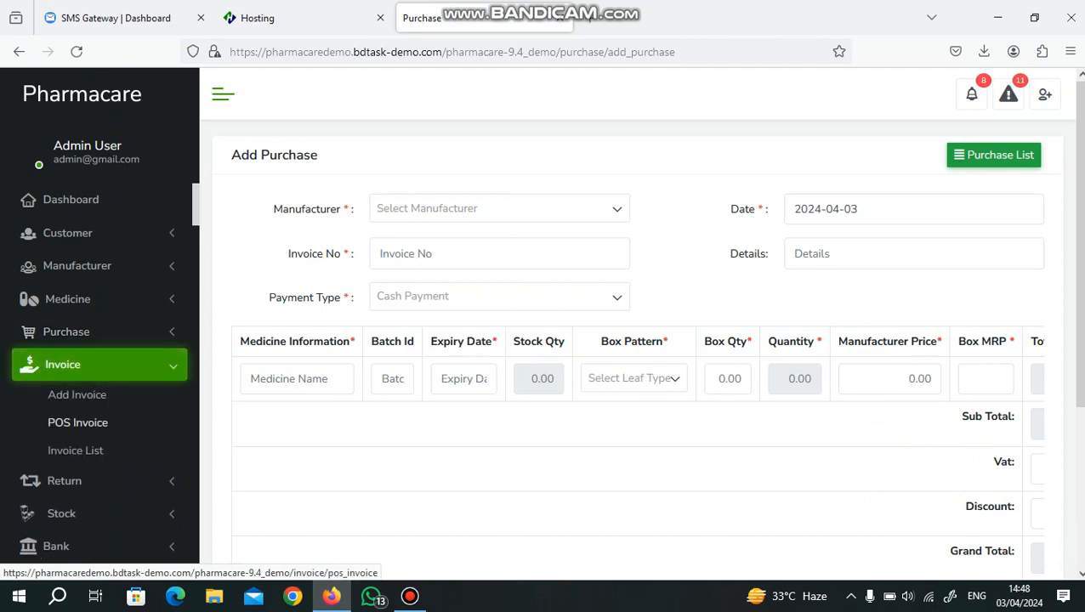
click(78, 423)
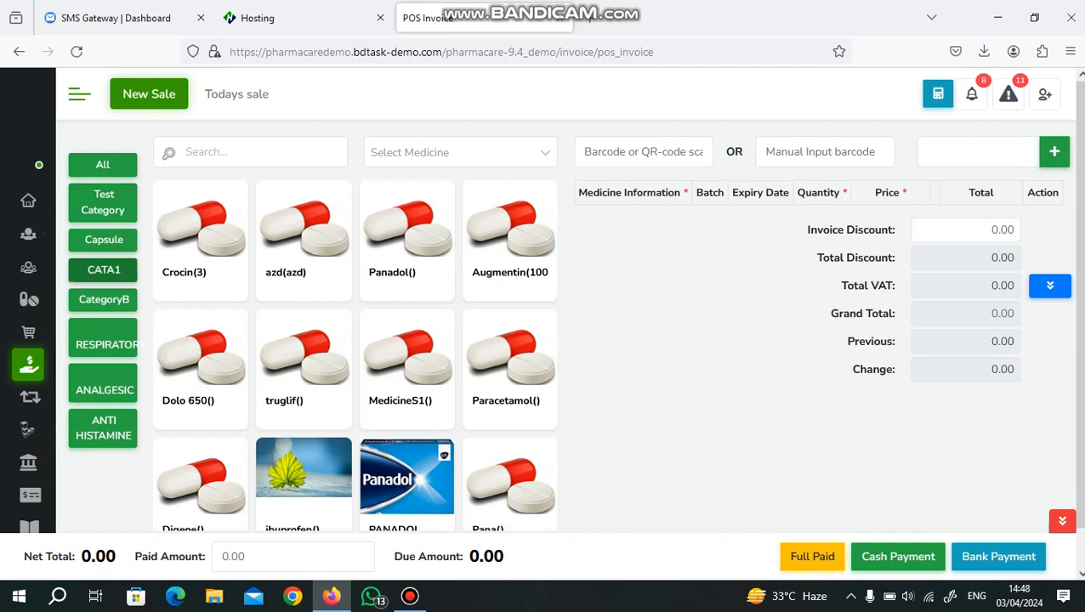
click(103, 269)
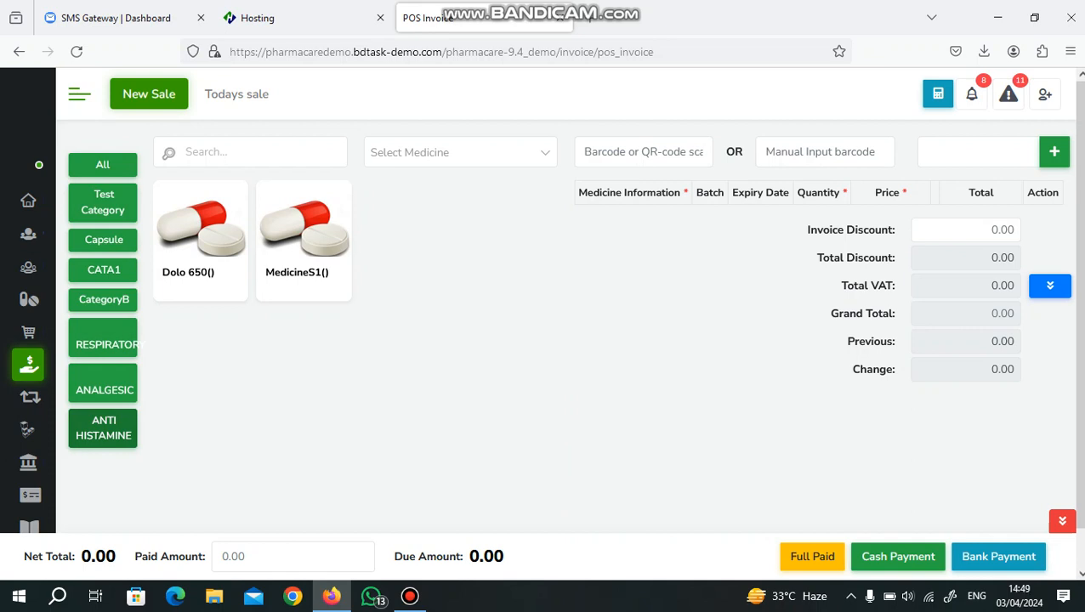
click(103, 429)
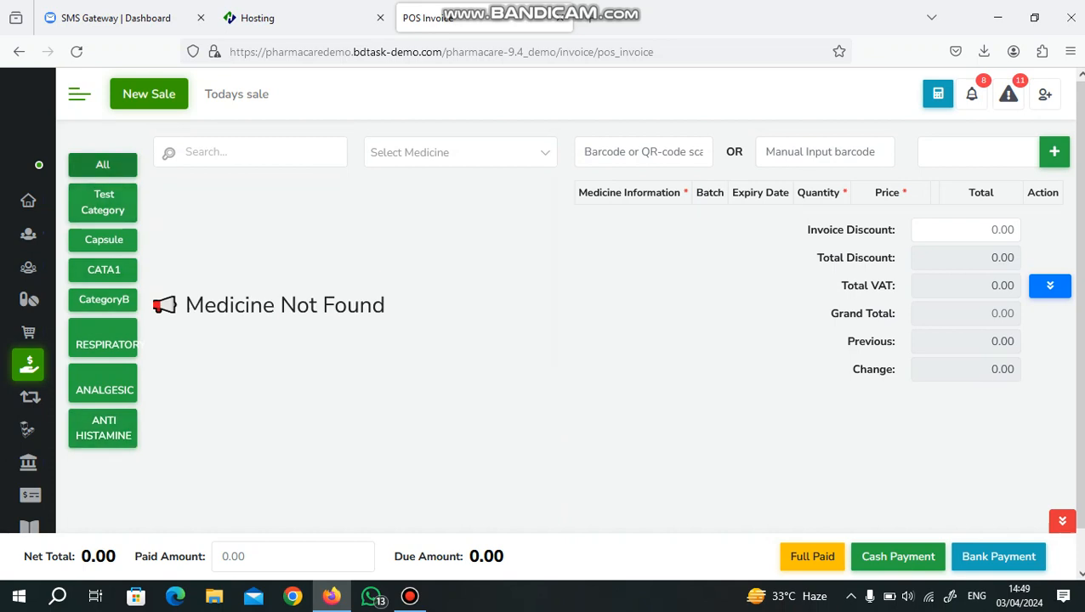
click(102, 165)
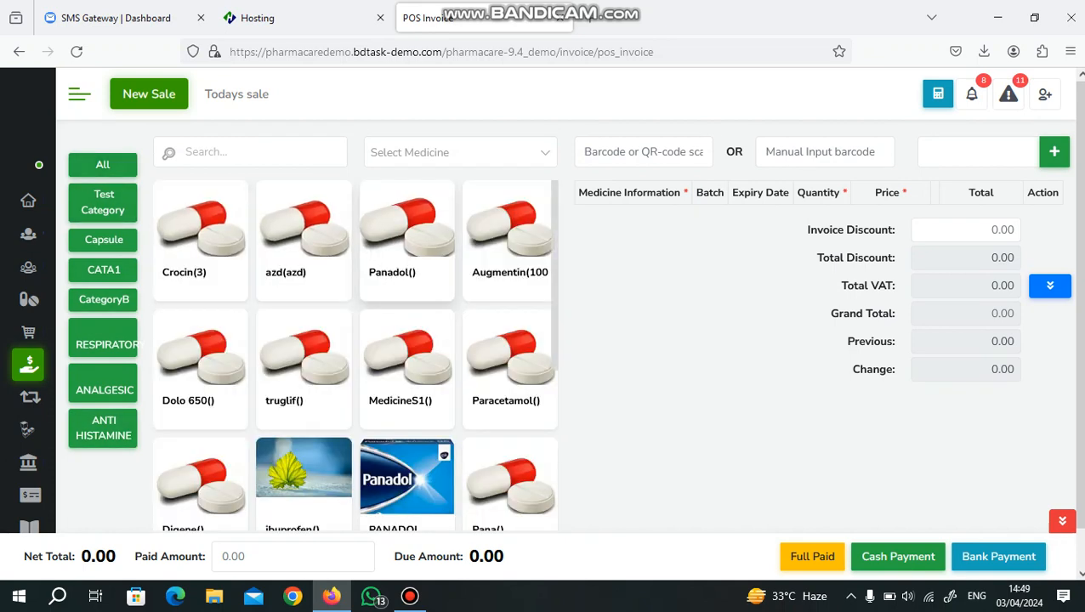
Step: Add Panadol to the sale with batch 265 and a quantity of 3
click(406, 238)
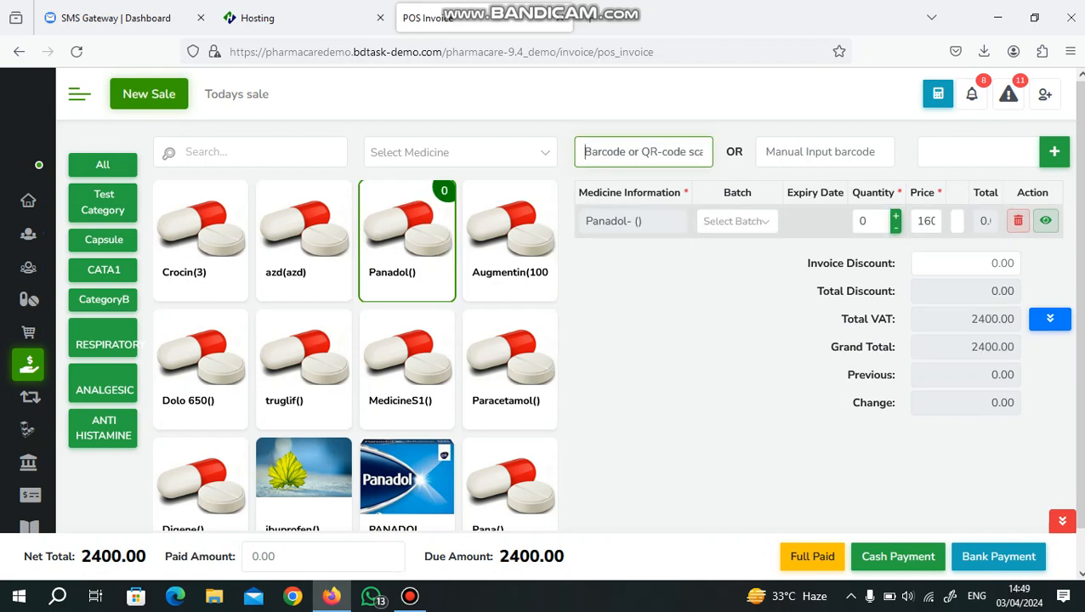
click(736, 221)
click(719, 311)
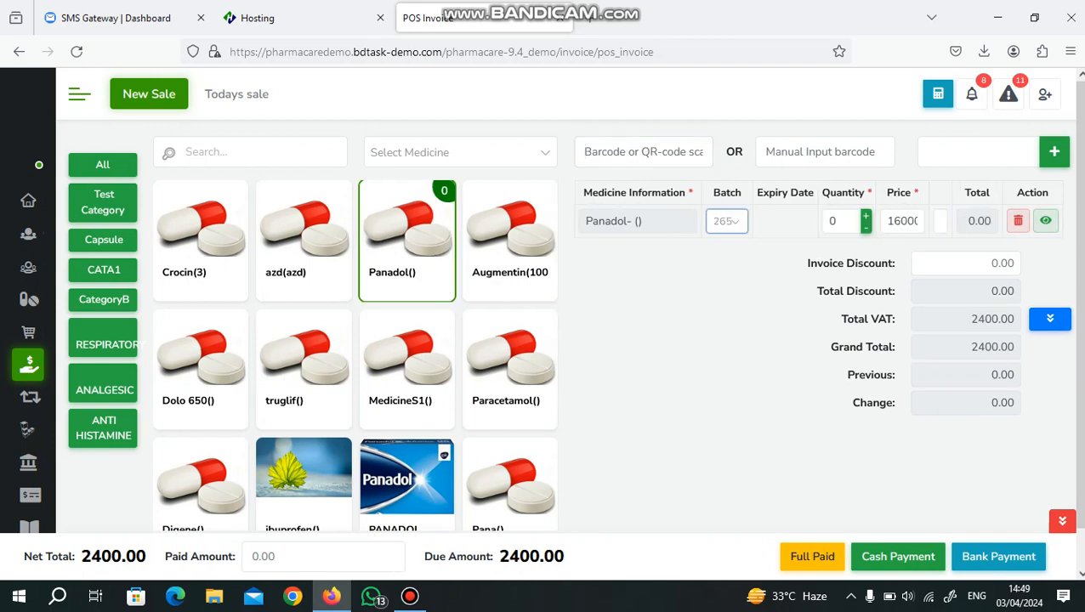
click(867, 214)
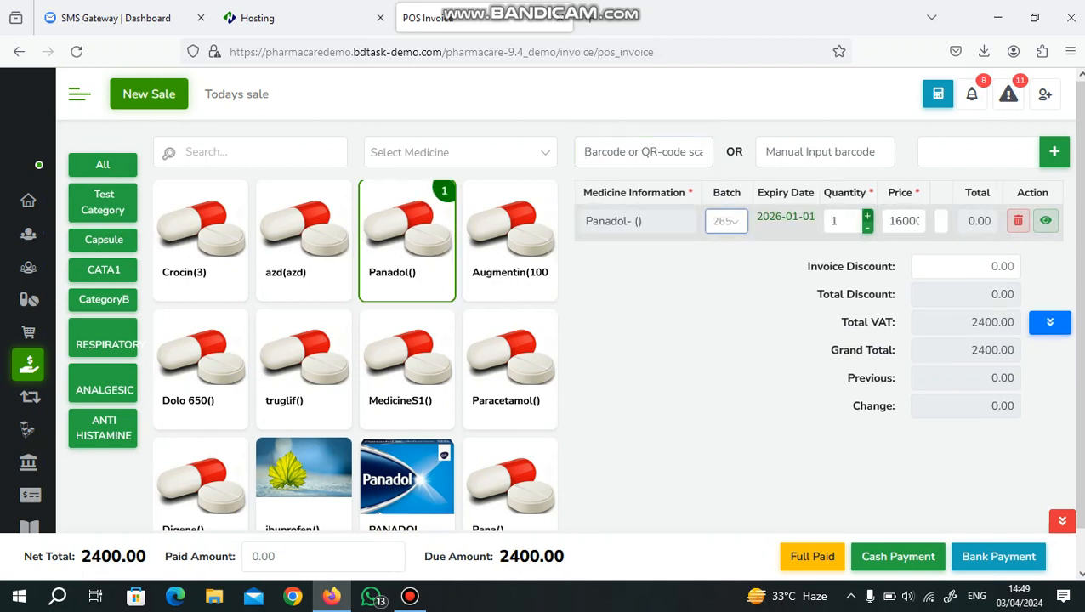
click(867, 215)
click(868, 215)
click(726, 221)
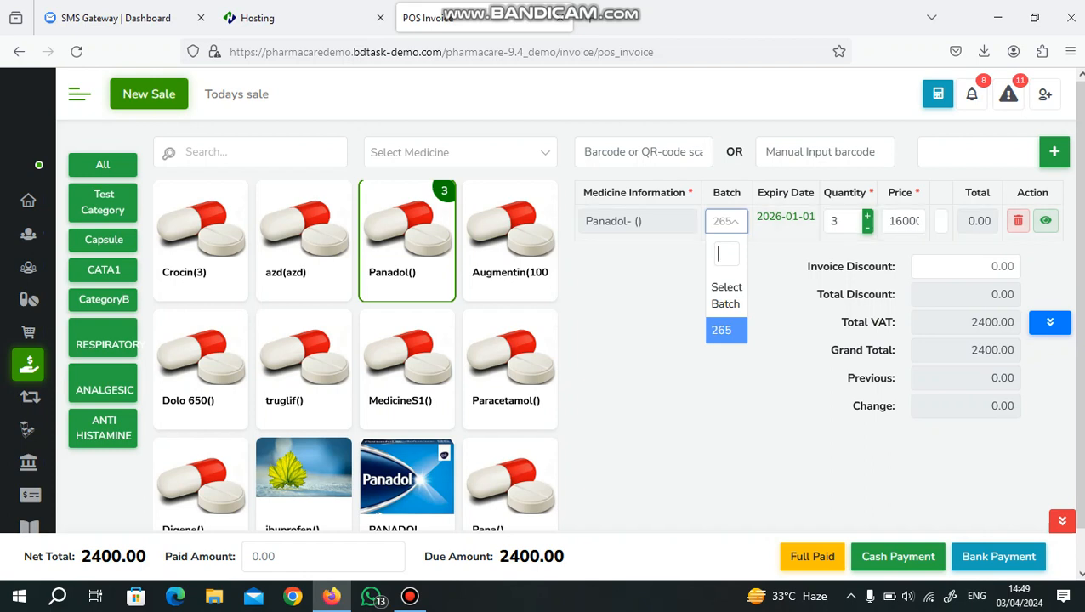
click(727, 330)
Step: Set the invoice discount to 0
click(966, 267)
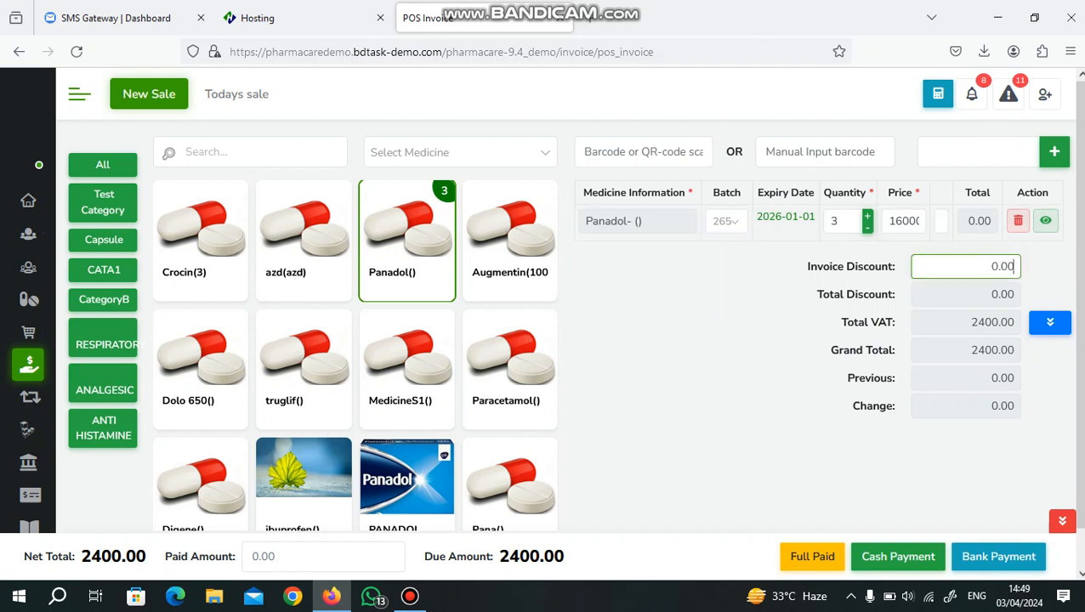
key(BackSpace)
key(BackSpace)
key(BackSpace)
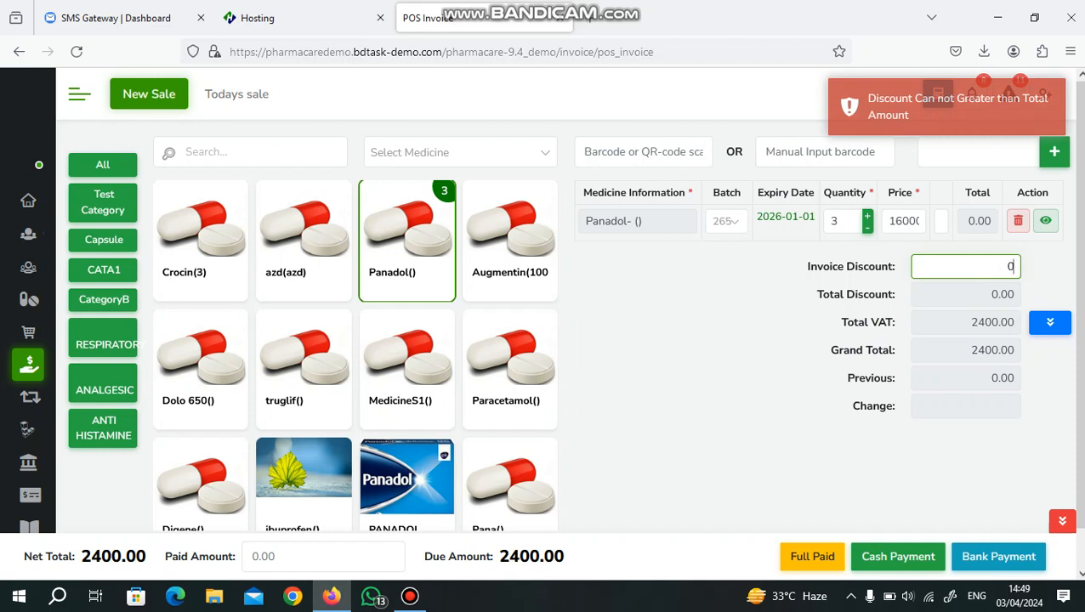
Step: View the medicine details of the Panadol row and close them
click(941, 221)
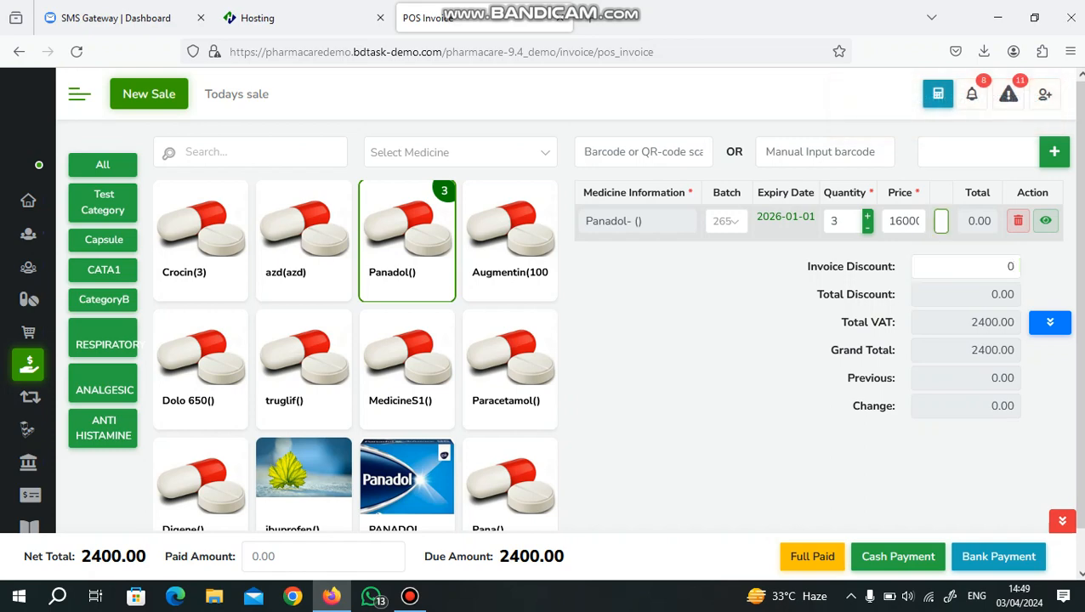
click(909, 221)
click(1045, 220)
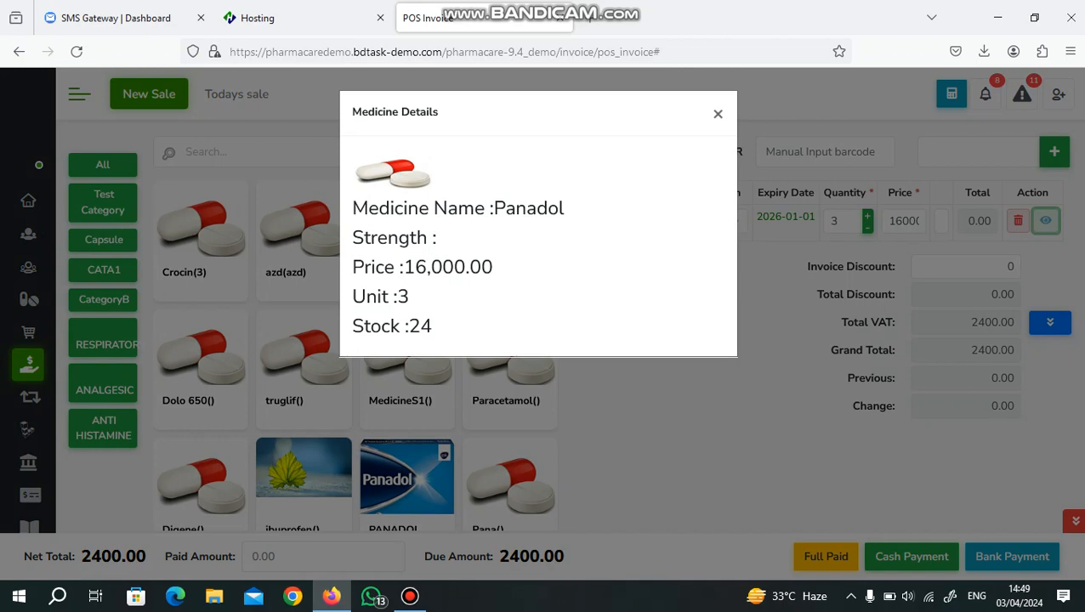
click(718, 114)
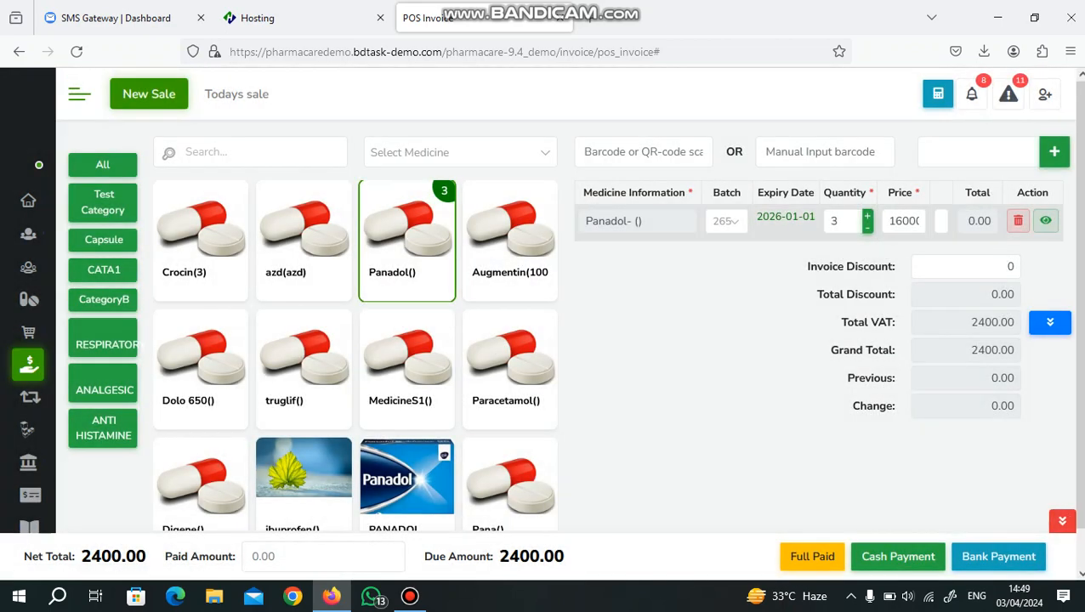
Step: Try to save the sale, and add a new customer to it with only the customer name filled in
click(903, 220)
key(Return)
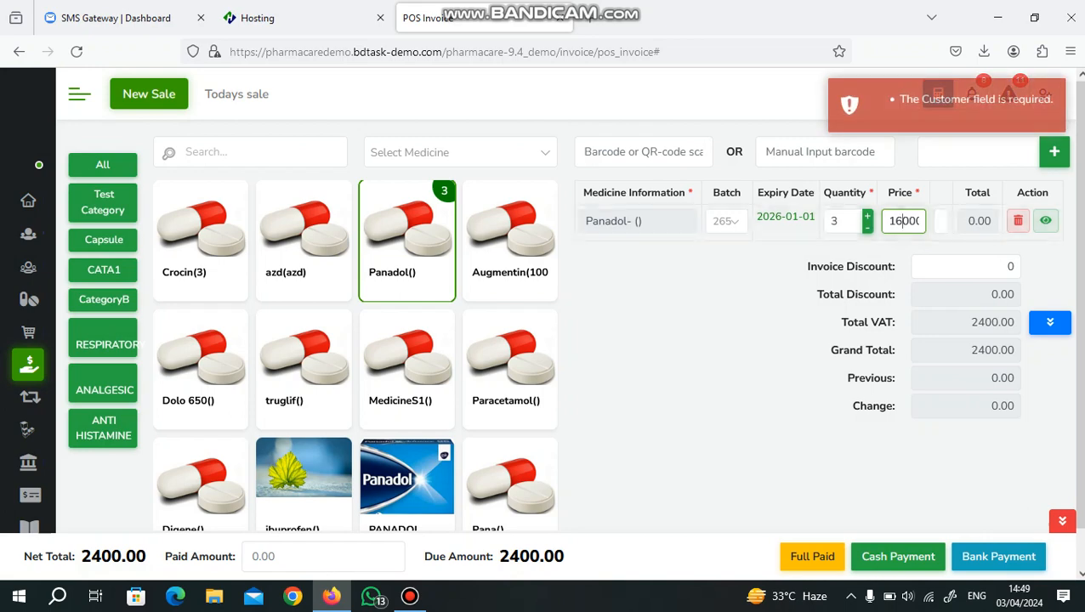
click(1054, 152)
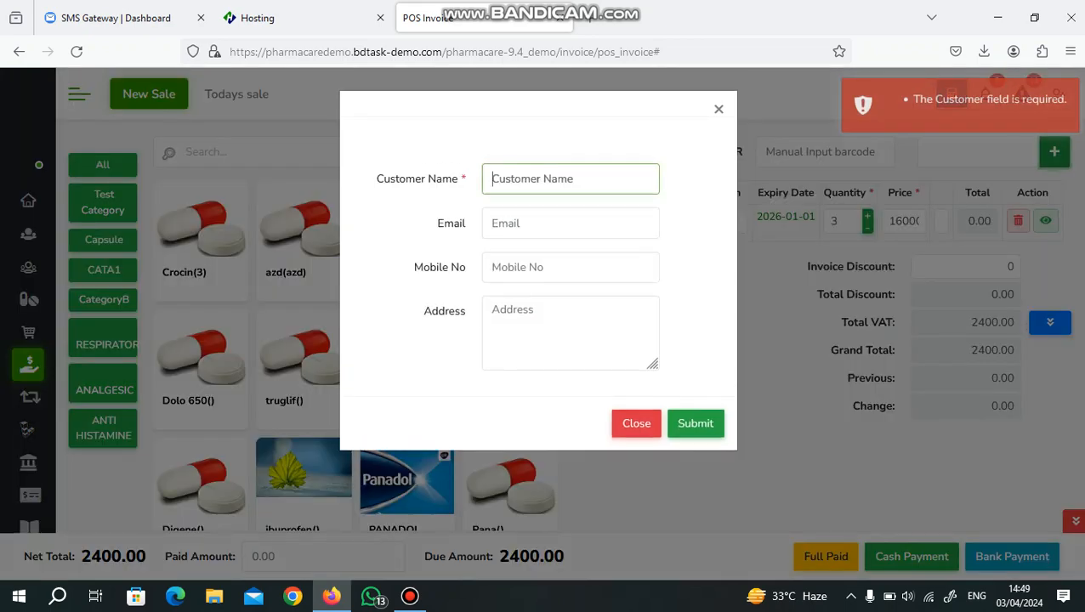
text(QFG)
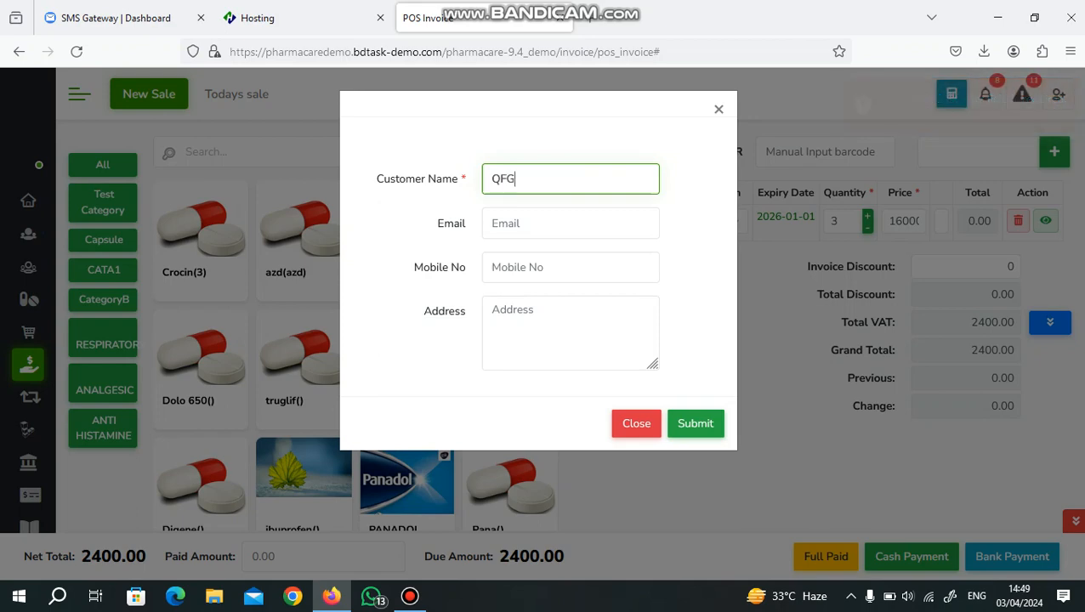
click(695, 424)
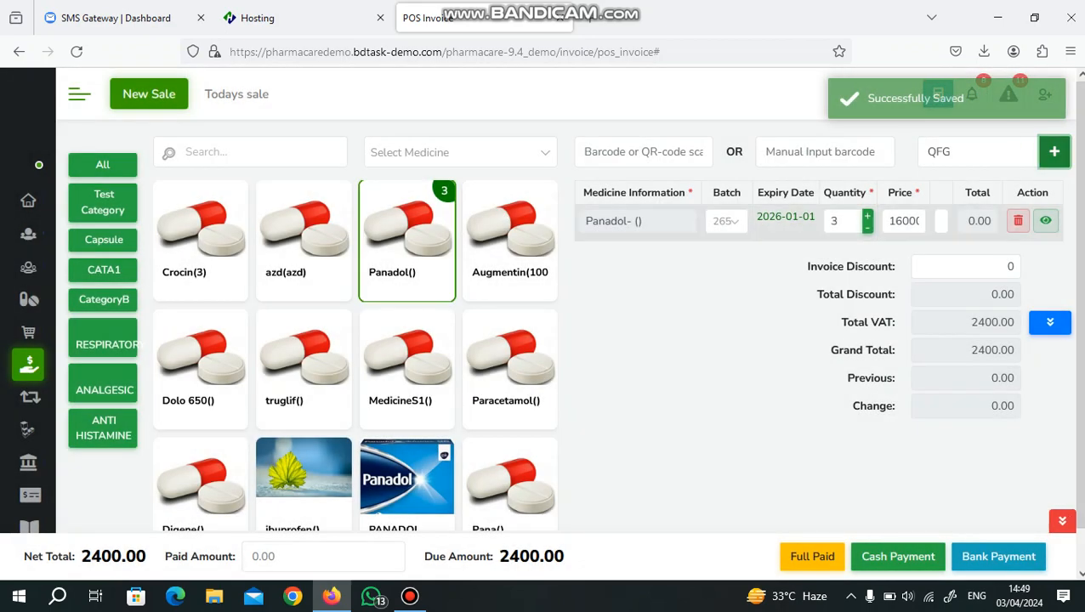
Step: Set the Panadol price to 15 and save the sale, accepting the print prompt
click(918, 221)
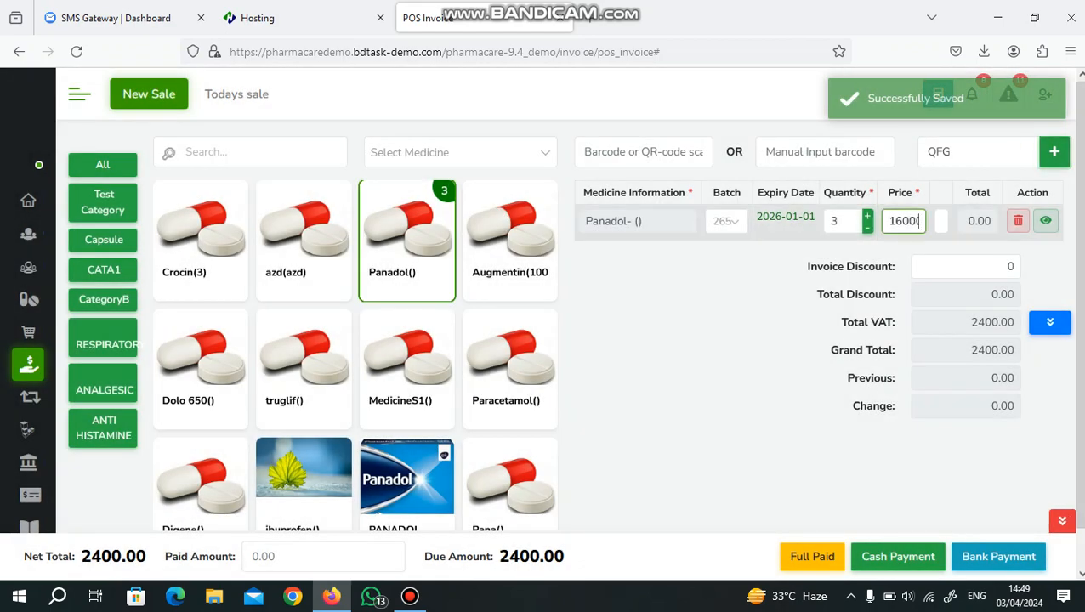
drag(917, 221, 887, 222)
text(150)
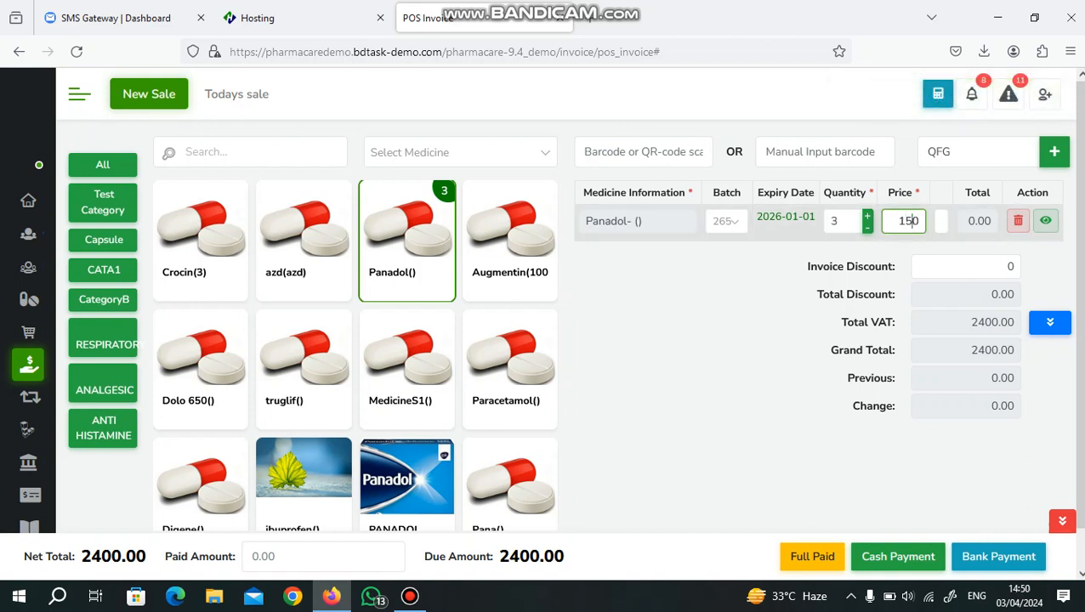
key(BackSpace)
key(Return)
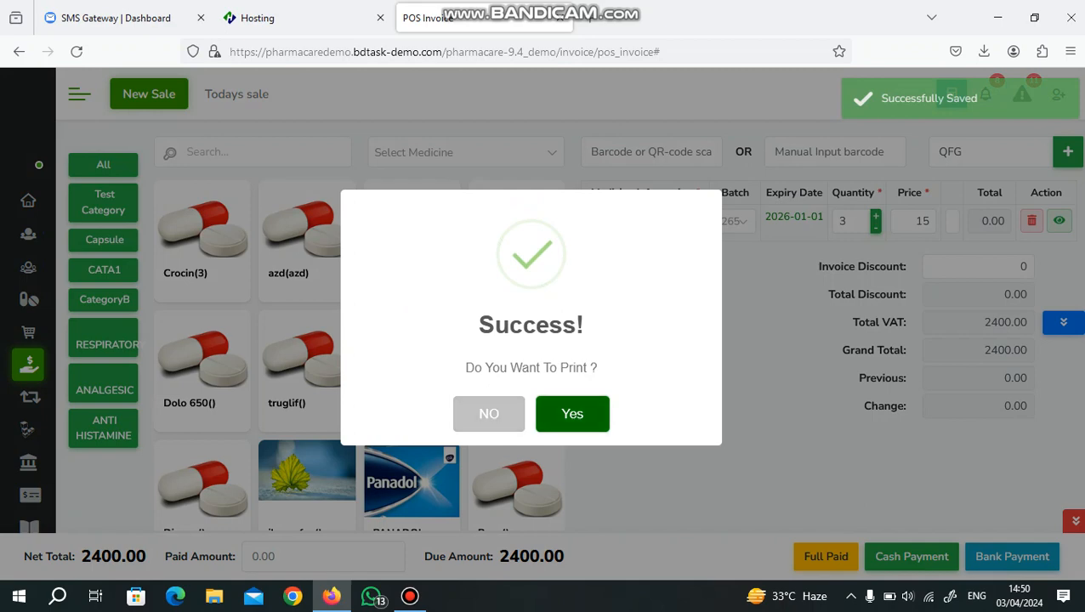
key(Return)
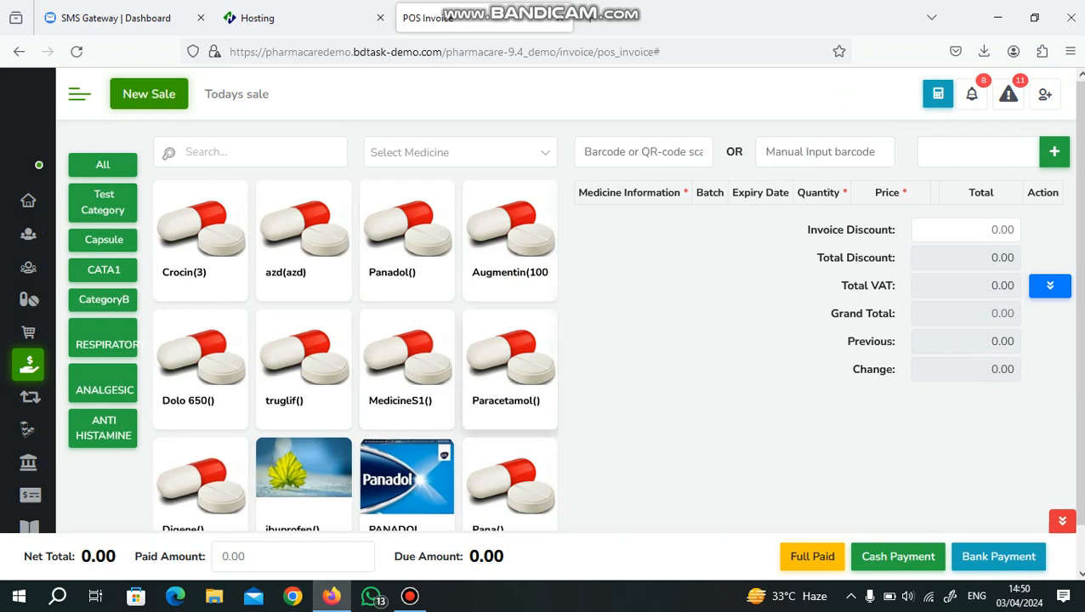
Step: Open the Invoice List and review the recorded invoices
scroll(407, 369, down, 5)
scroll(407, 370, up, 5)
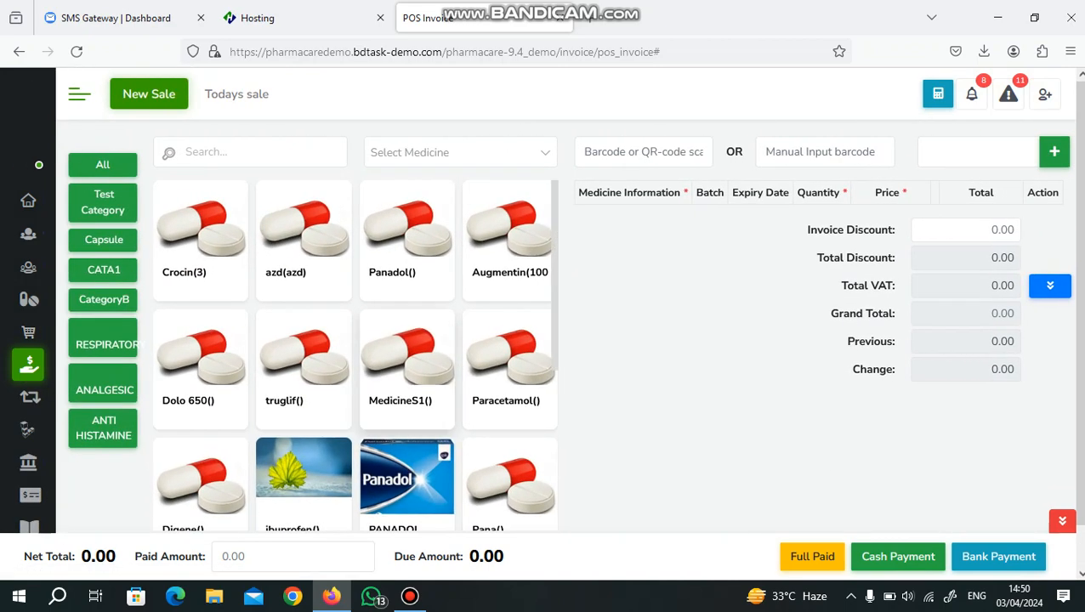
mouse_move(30, 387)
scroll(76, 394, down, 2)
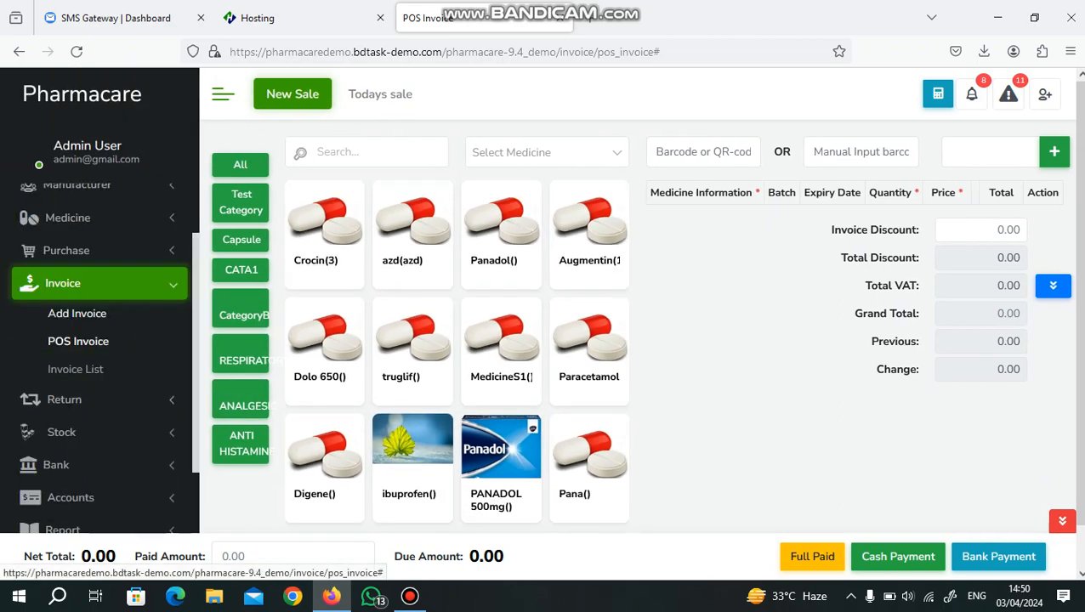
click(75, 369)
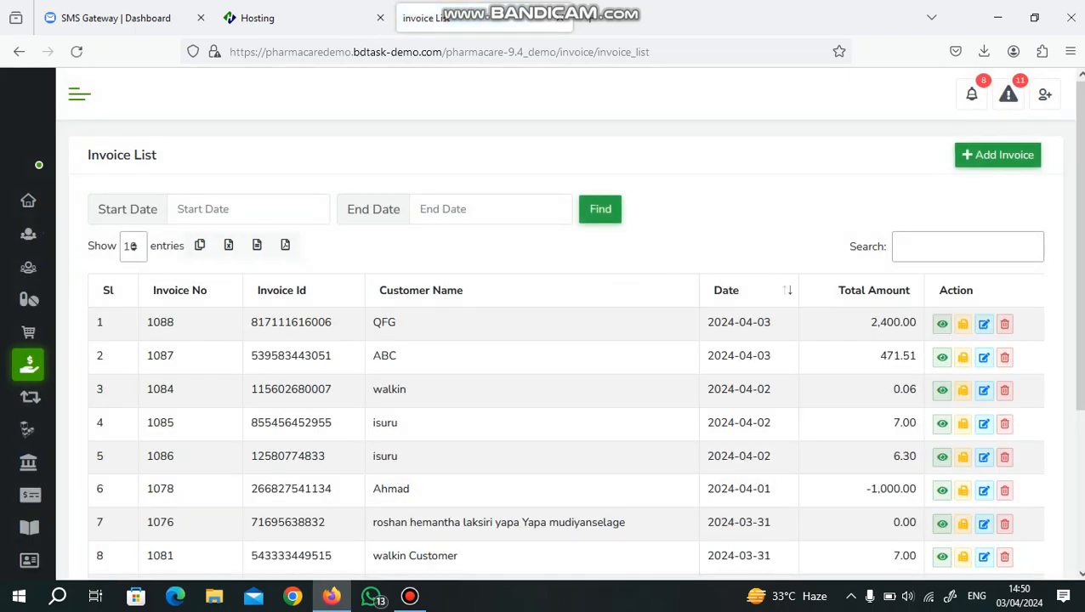
scroll(963, 341, down, 2)
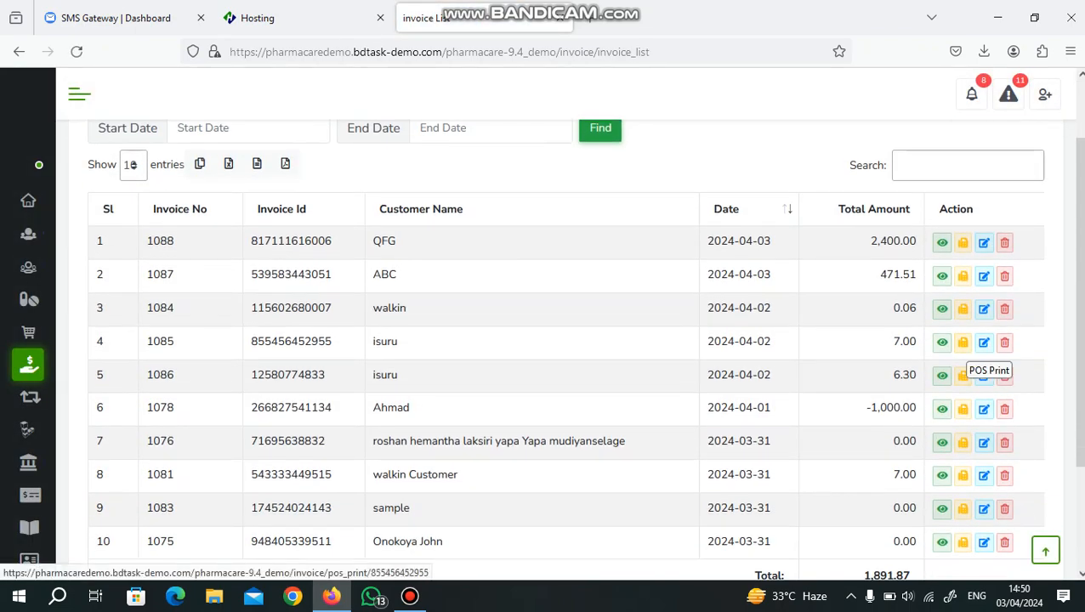
Step: Open the POS print receipt of the fourth listed invoice, review it and return to the Invoice List
click(962, 342)
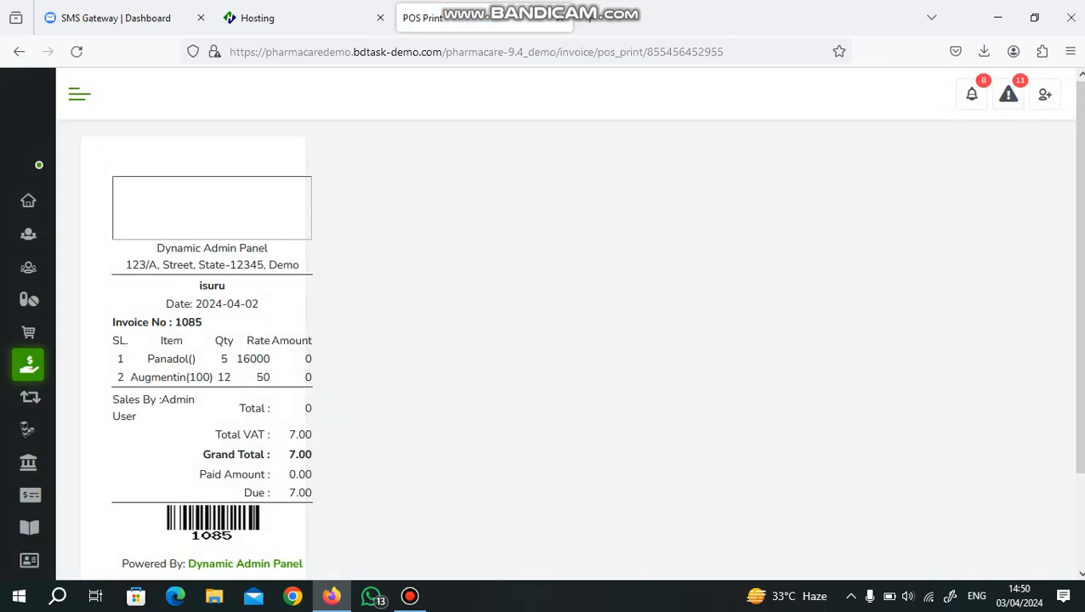
scroll(565, 349, down, 2)
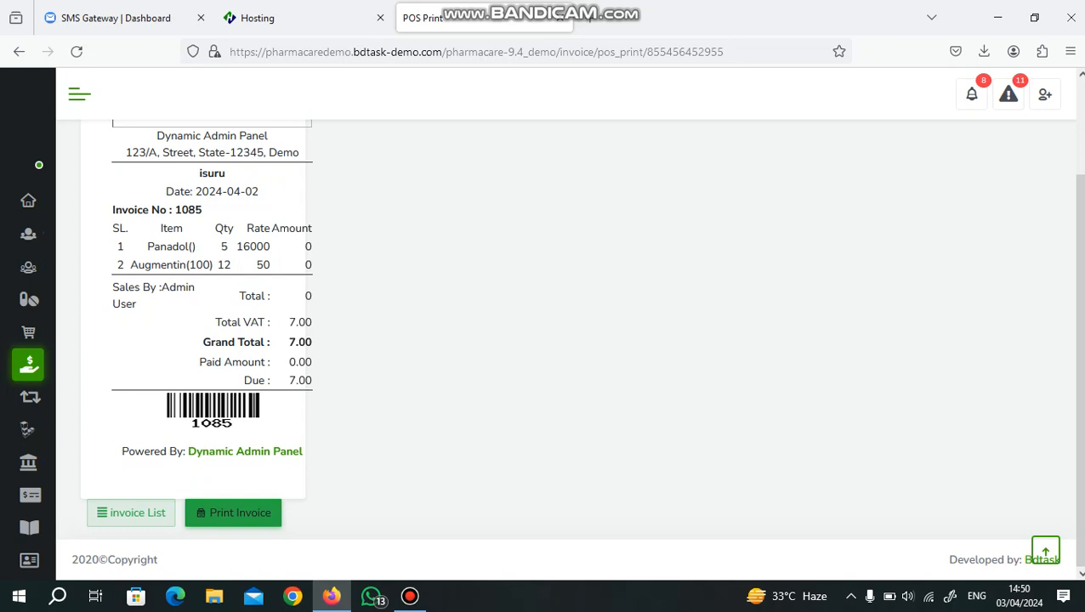
scroll(569, 353, up, 2)
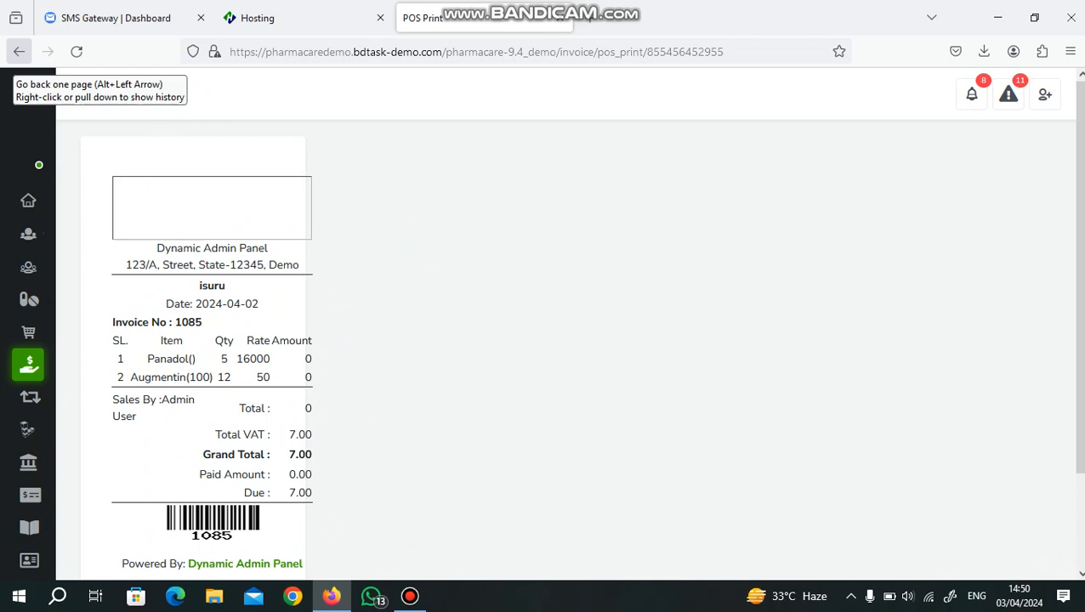
click(19, 51)
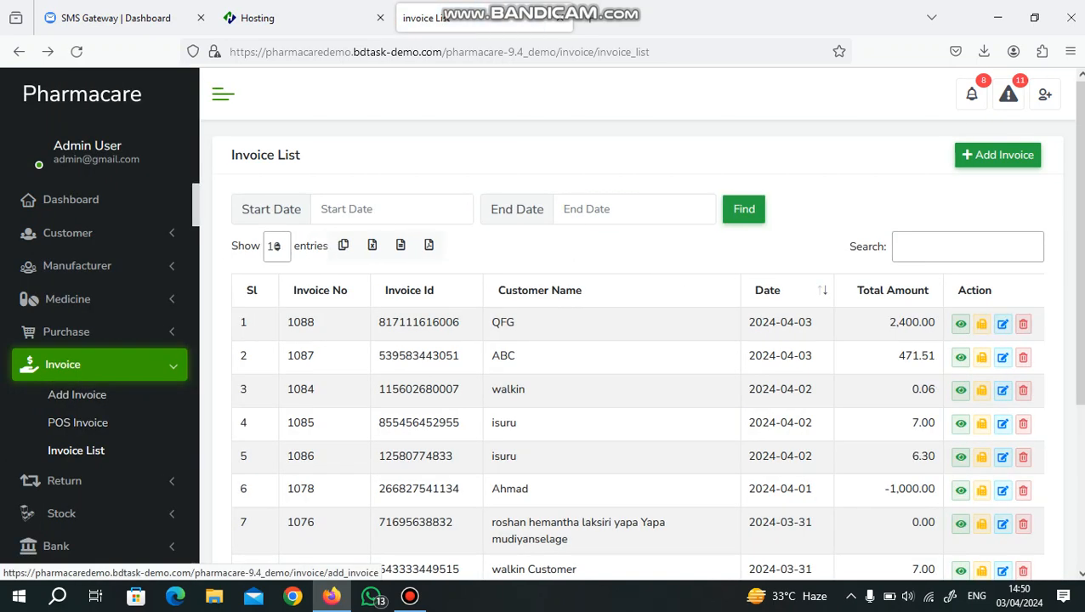
Step: Expand the Return section to view its pages, and open the Stock Report from the Stock section
scroll(77, 423, down, 2)
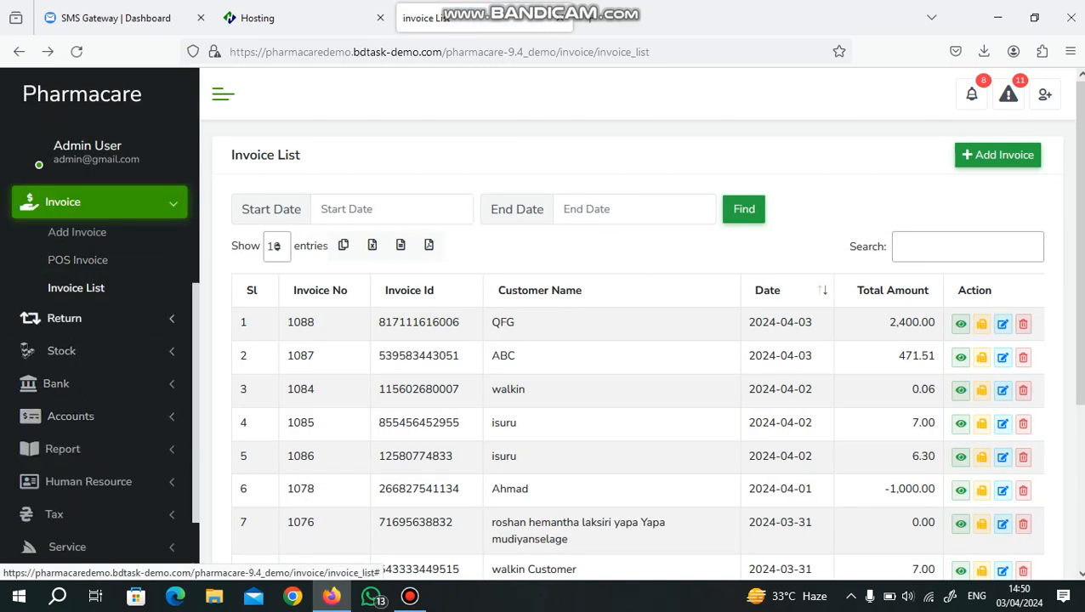
click(64, 318)
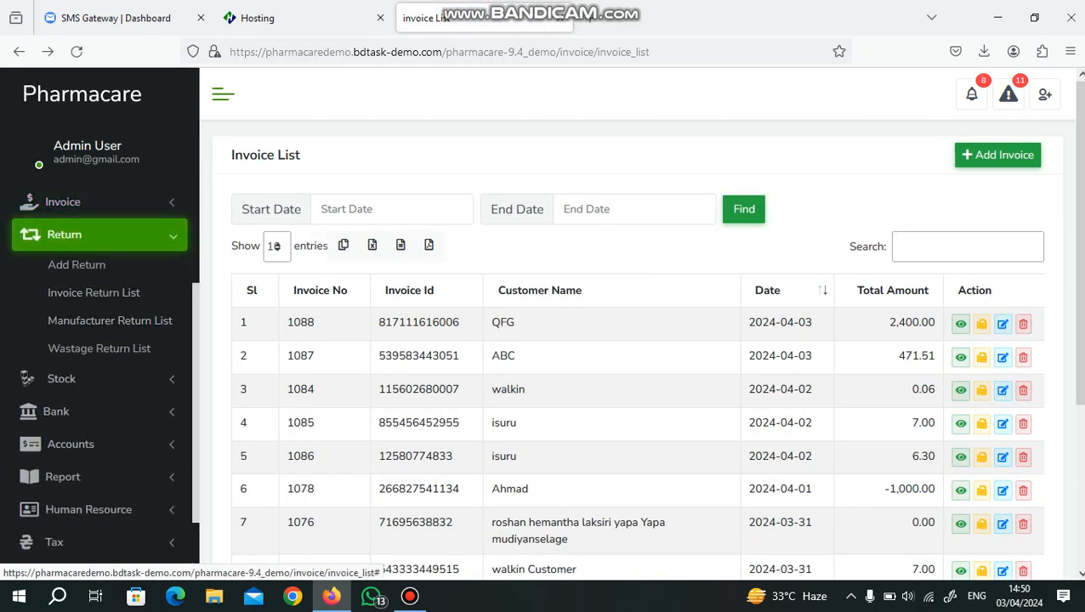
click(64, 235)
click(61, 267)
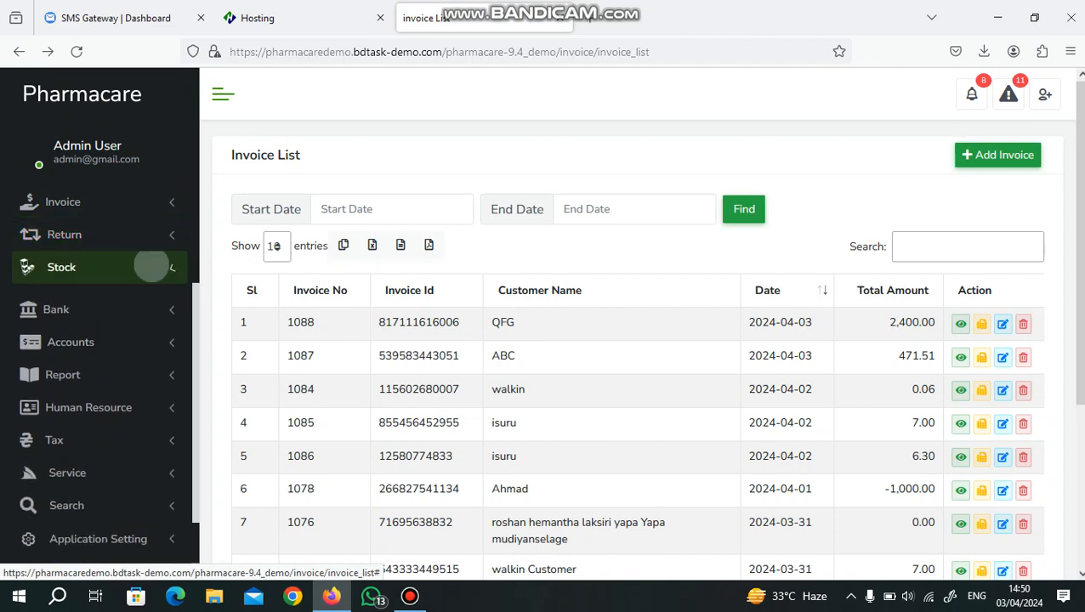
click(80, 297)
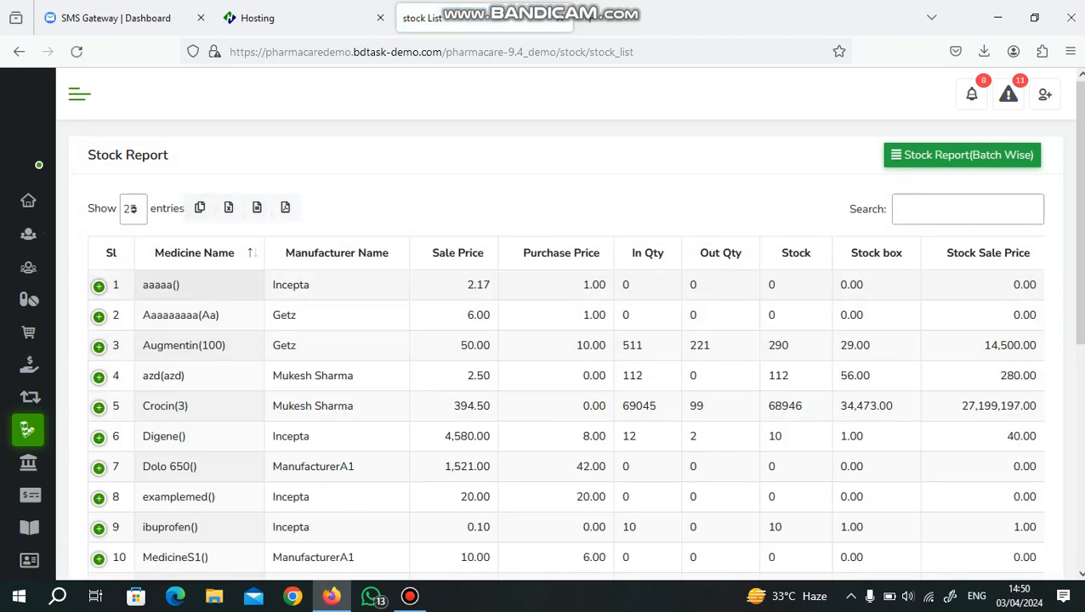
Step: Expand and collapse the first medicine's row in the Stock Report, and export the stock list as a PDF
click(98, 285)
click(98, 286)
click(284, 208)
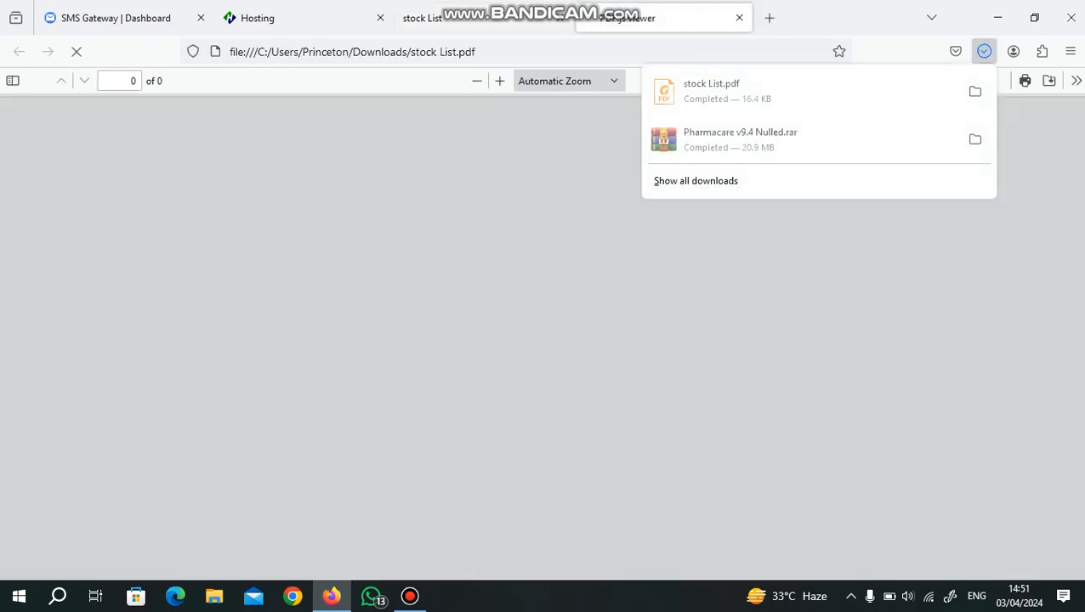
Step: Look through the exported stock list PDF down to its last entries and close it to return to the Stock Report
scroll(538, 340, down, 6)
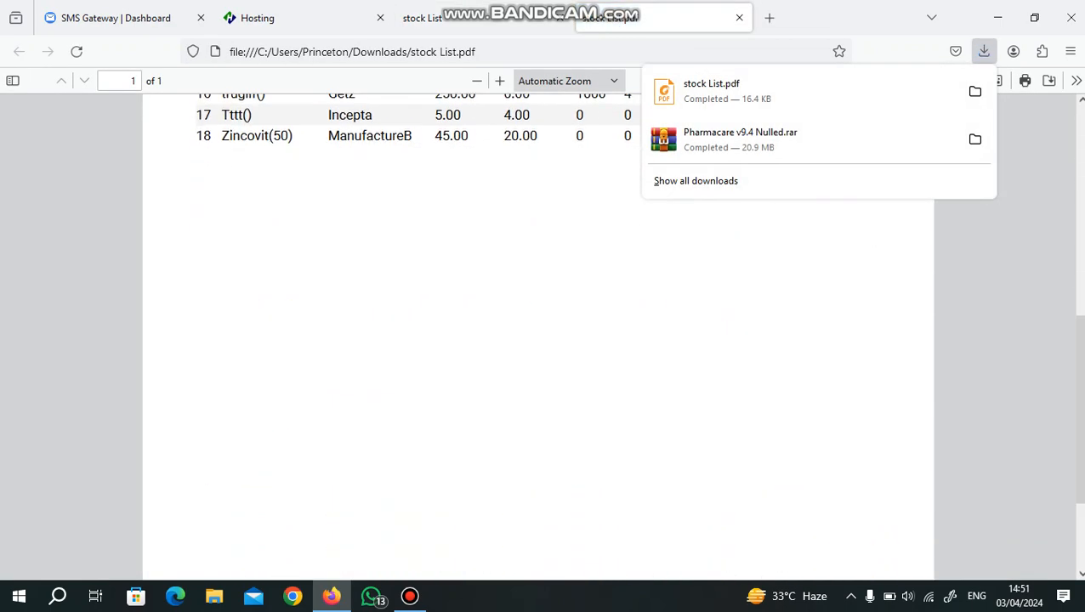
scroll(539, 340, up, 6)
click(739, 17)
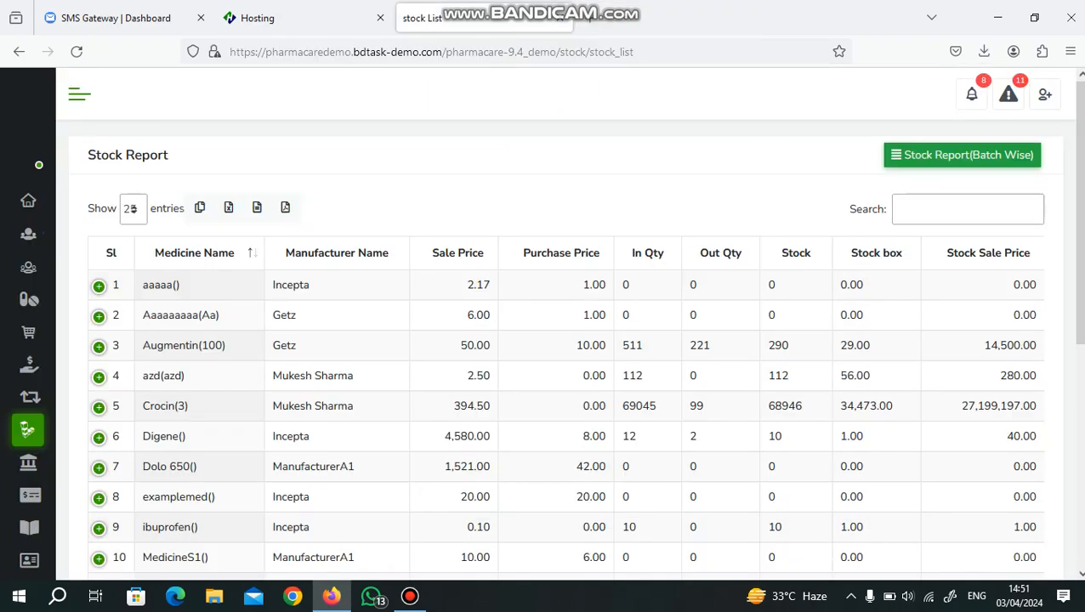
Step: Review the remaining medicines in the Stock Report, and collapse the Stock section in the expanded navigation
scroll(545, 340, down, 5)
click(79, 94)
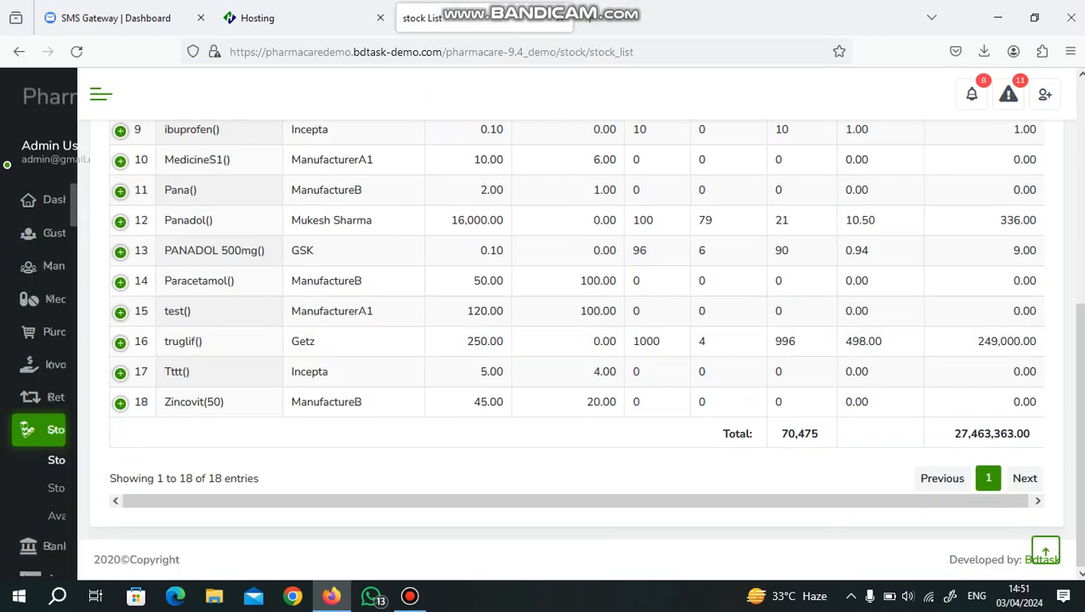
scroll(87, 435, down, 1)
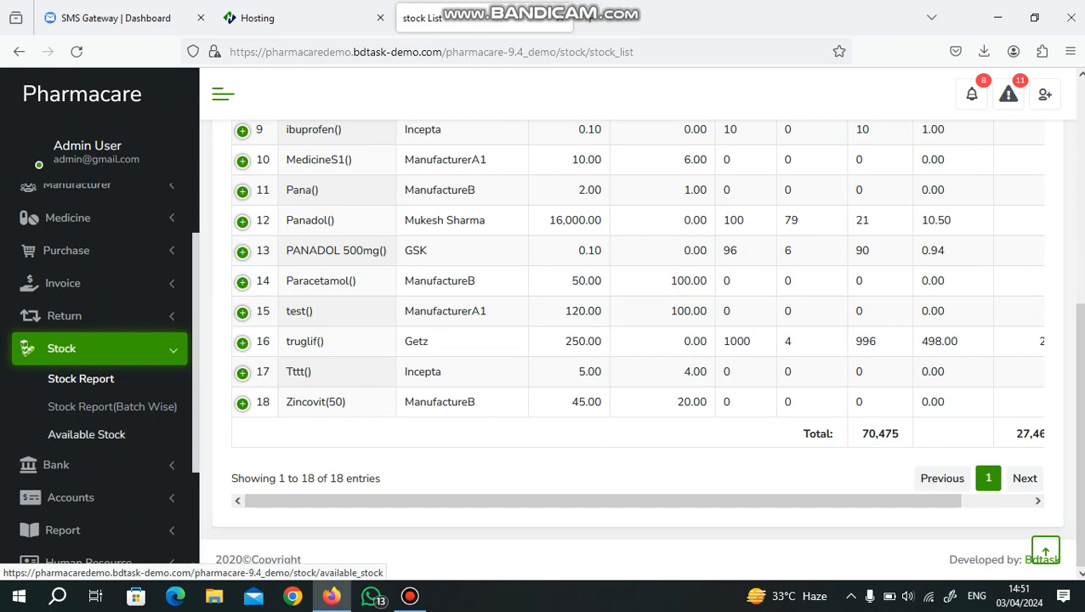
scroll(86, 434, down, 1)
click(162, 267)
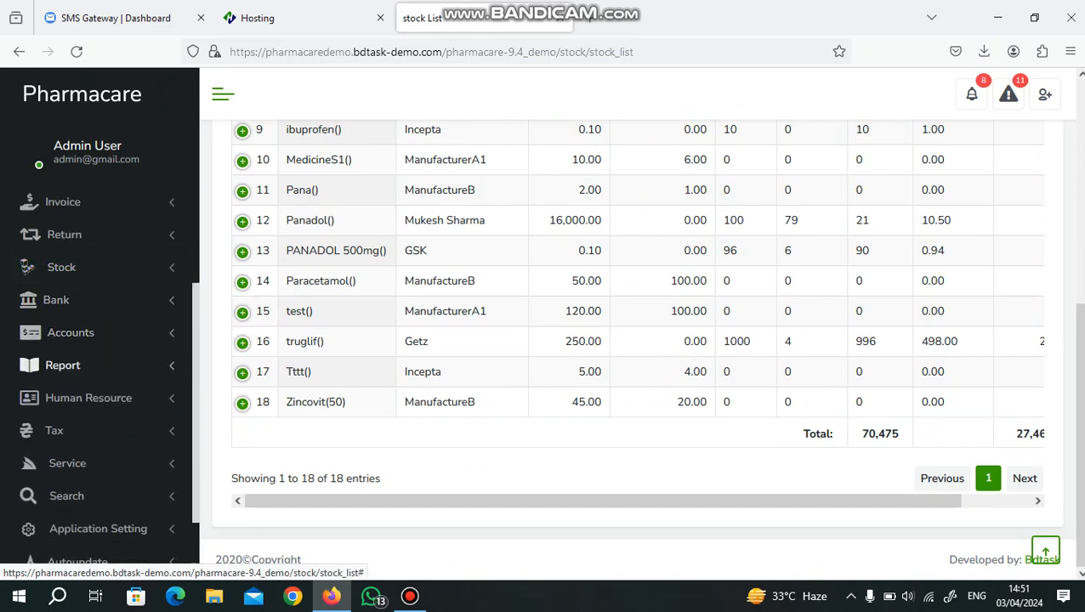
Step: Expand the Report section, open the Add Closing page and review its closing fields and Cash In Hand note table
click(161, 364)
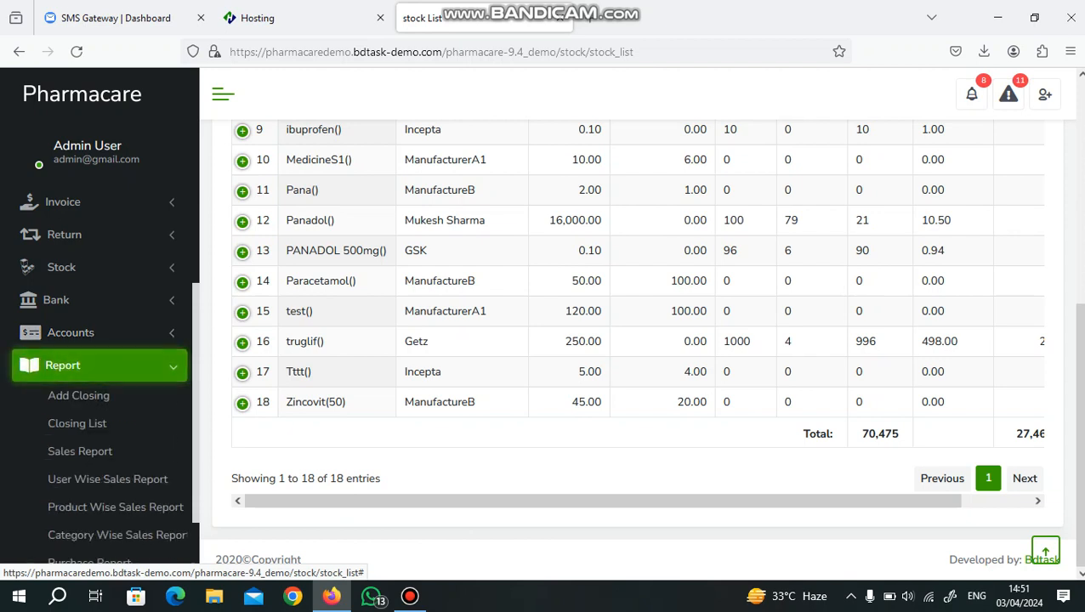
scroll(85, 374, down, 1)
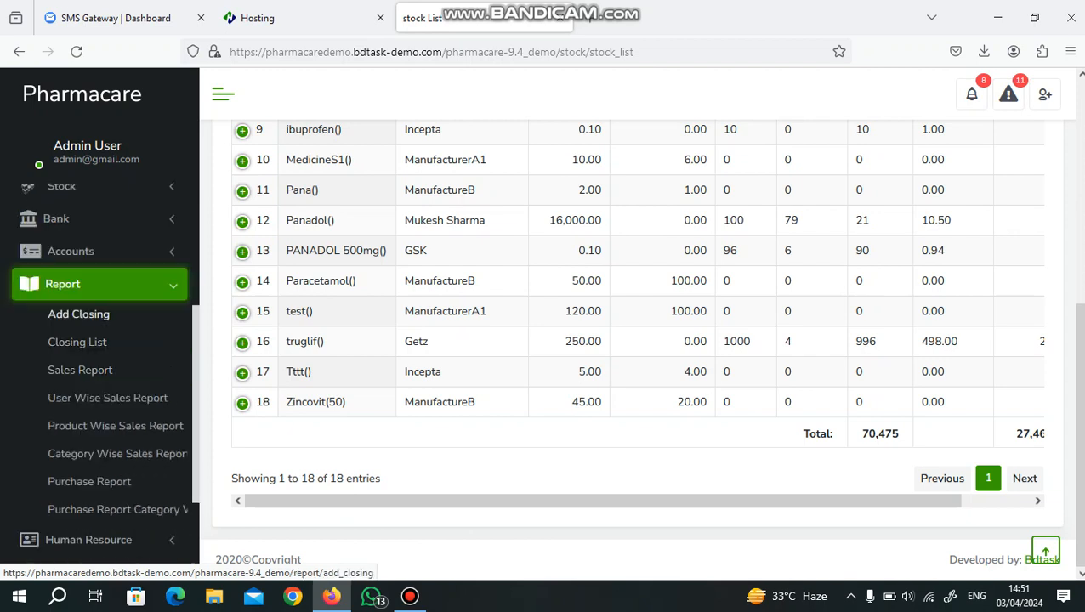
click(79, 314)
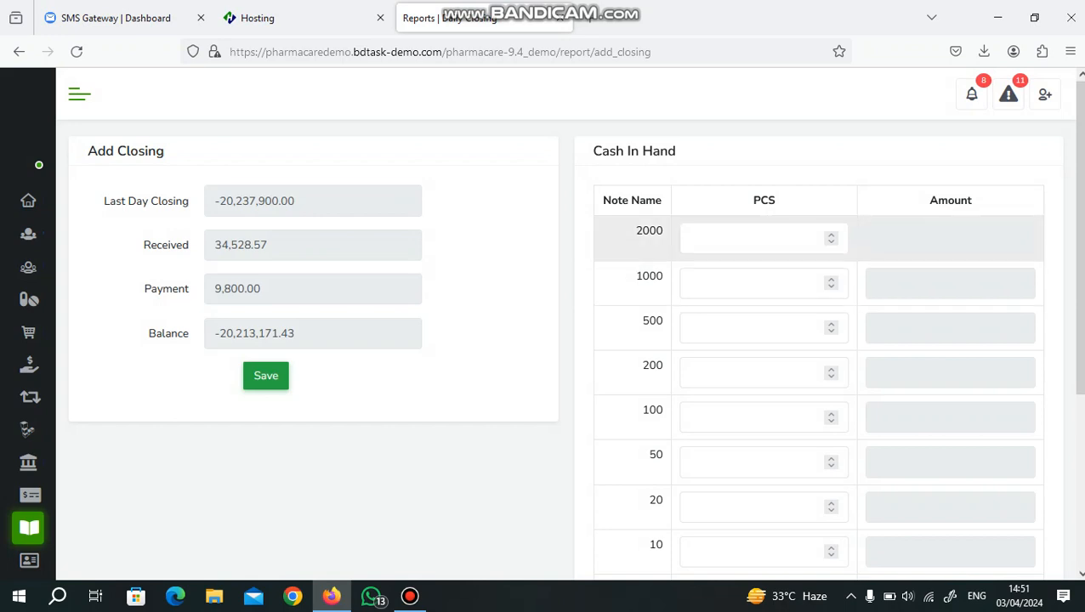
scroll(646, 246, down, 3)
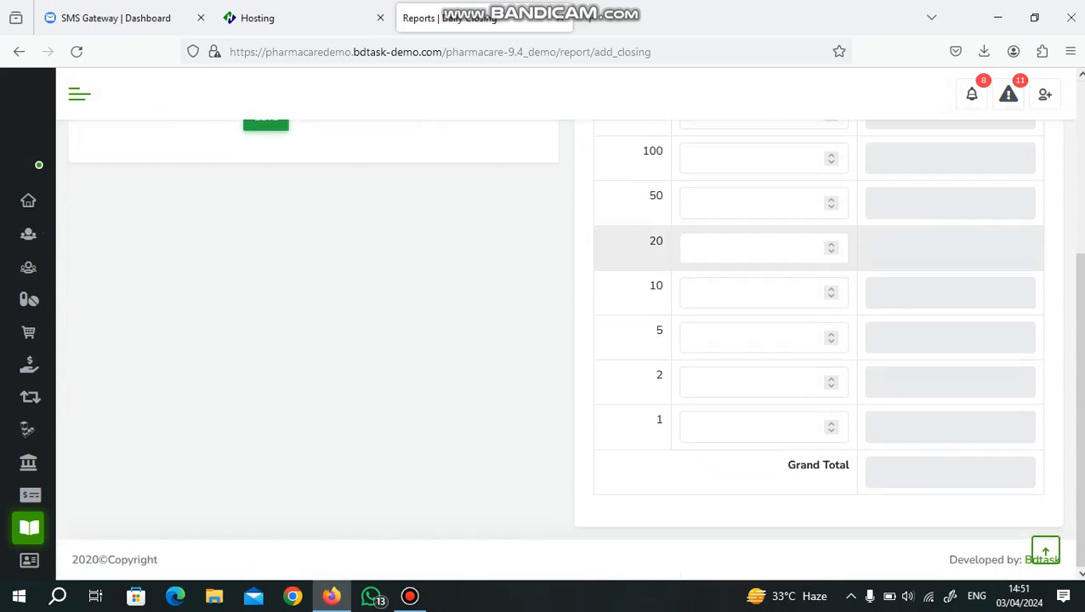
scroll(646, 246, up, 3)
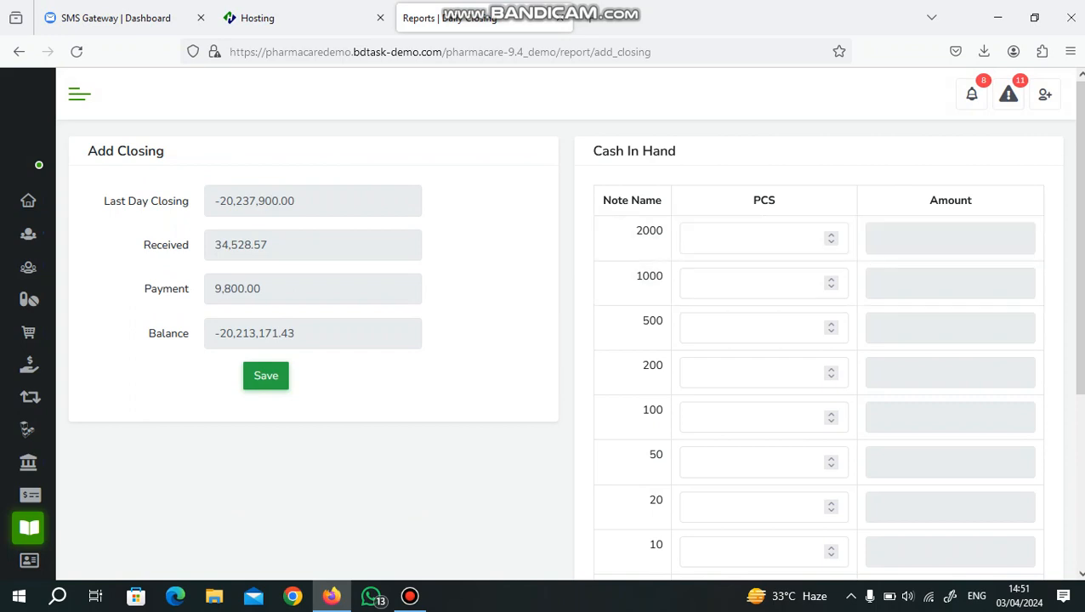
Step: Open the Closing List from the Report section to view the recorded daily closings
mouse_move(42, 421)
scroll(69, 446, down, 2)
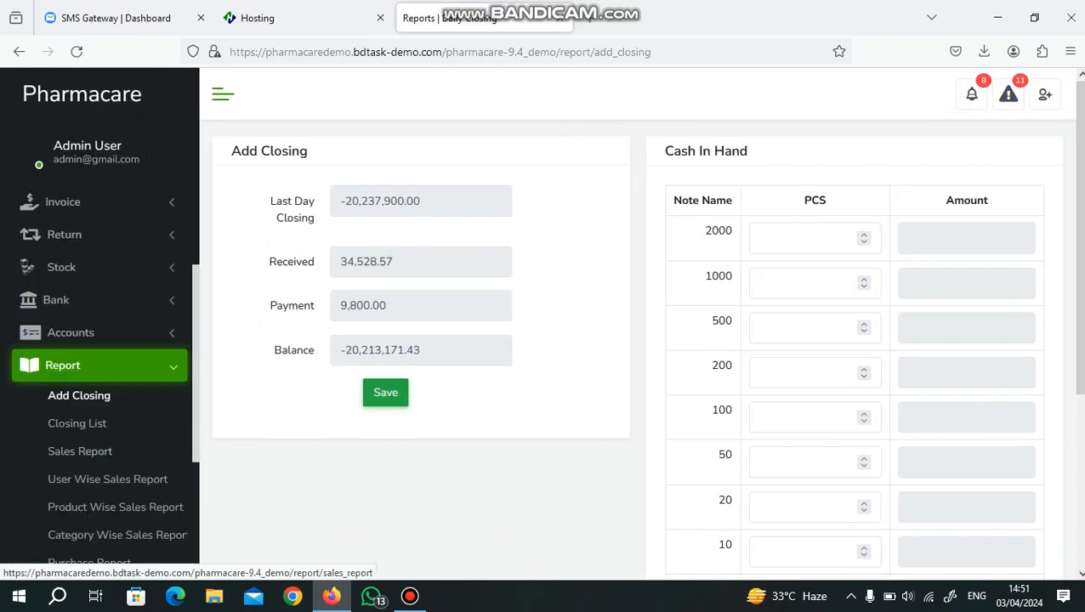
click(77, 424)
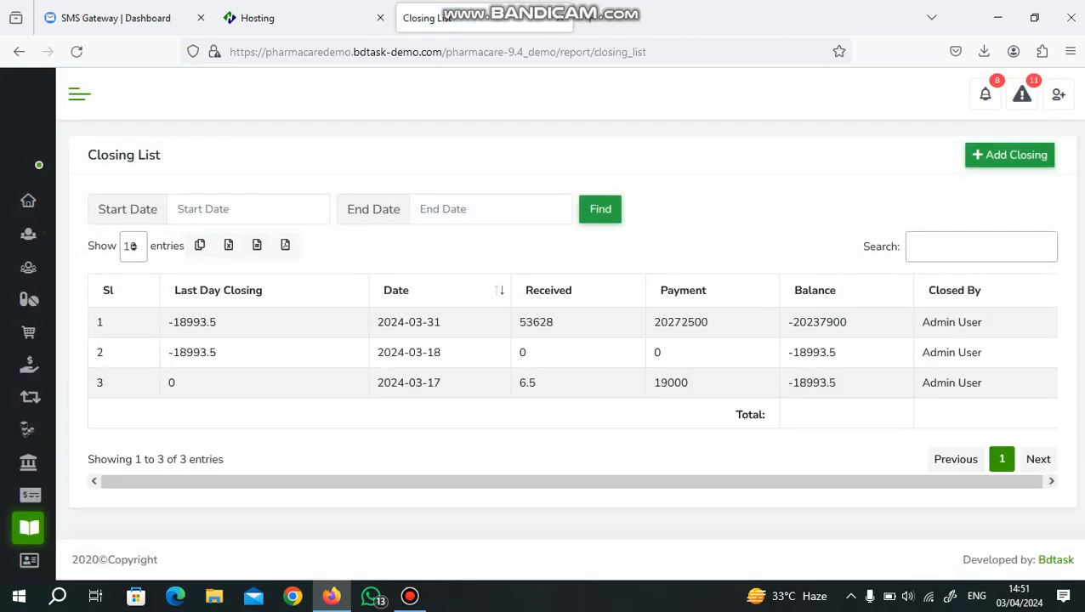
Step: Open the Sales Report from the Report section to view the invoiced sales
mouse_move(43, 457)
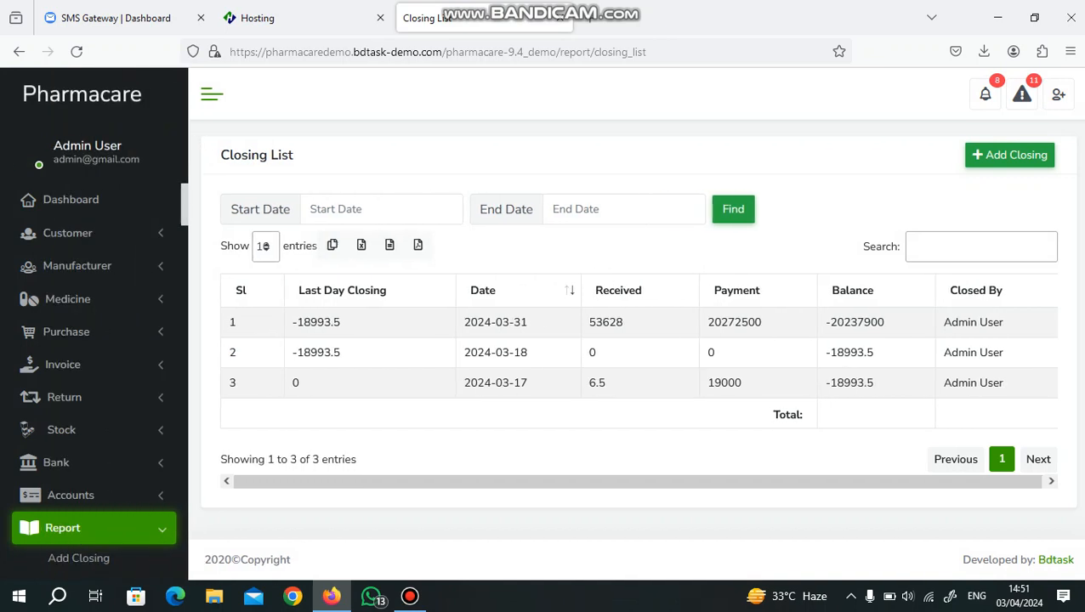
scroll(80, 454, down, 2)
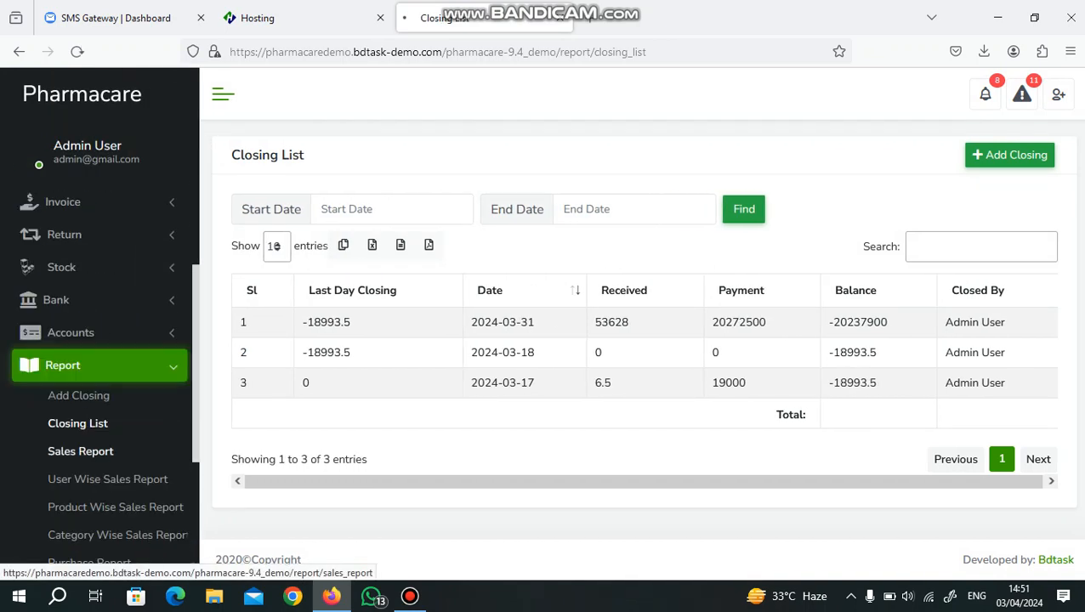
click(80, 452)
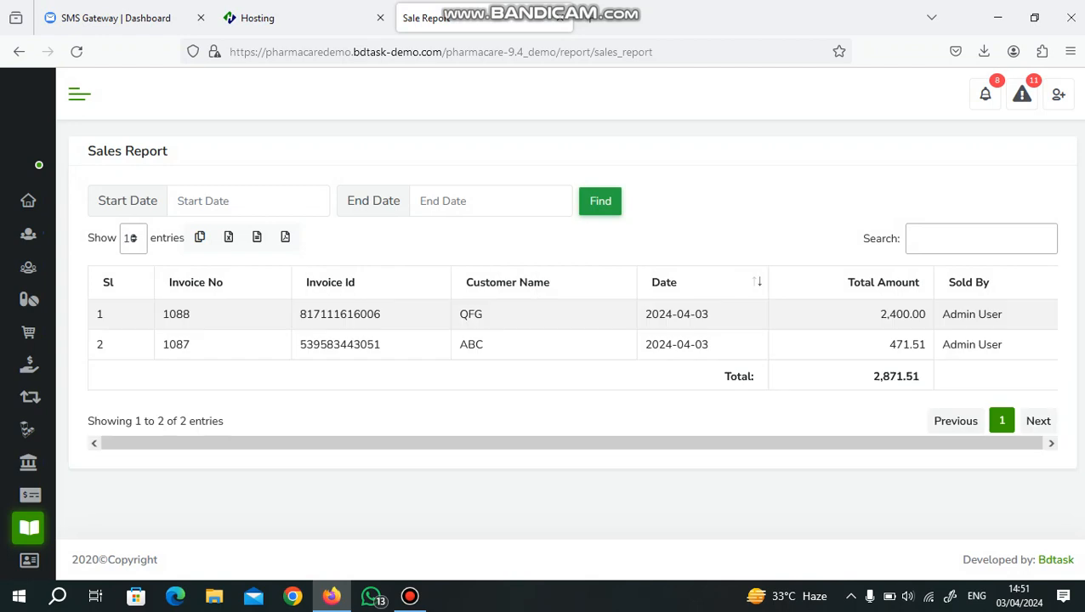
Step: Look through the remaining Report pages in the navigation down to the Human Resource section
mouse_move(38, 239)
scroll(85, 366, down, 4)
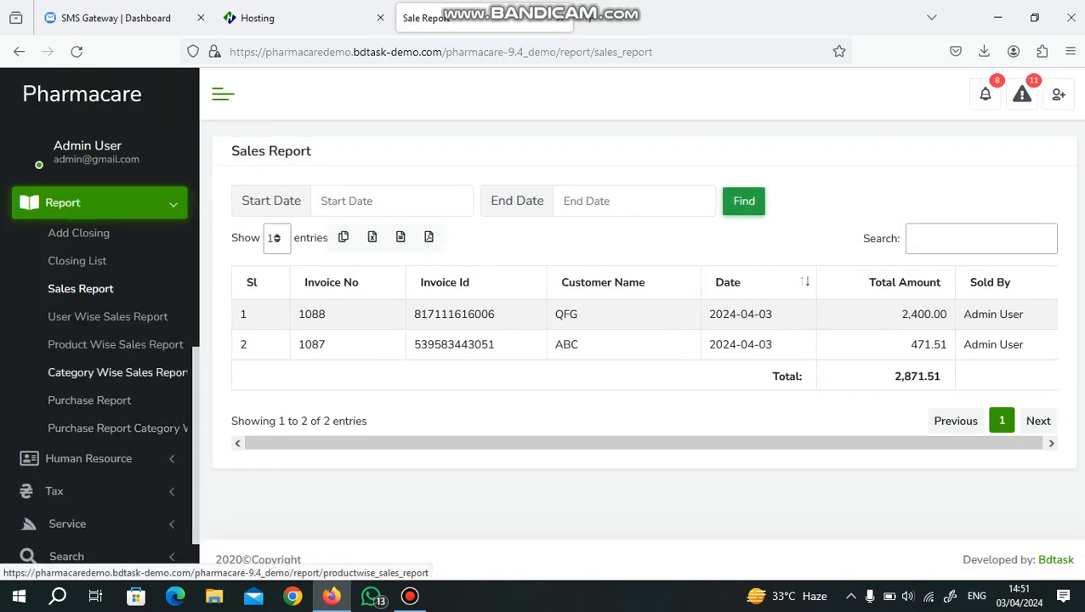
scroll(93, 425, down, 1)
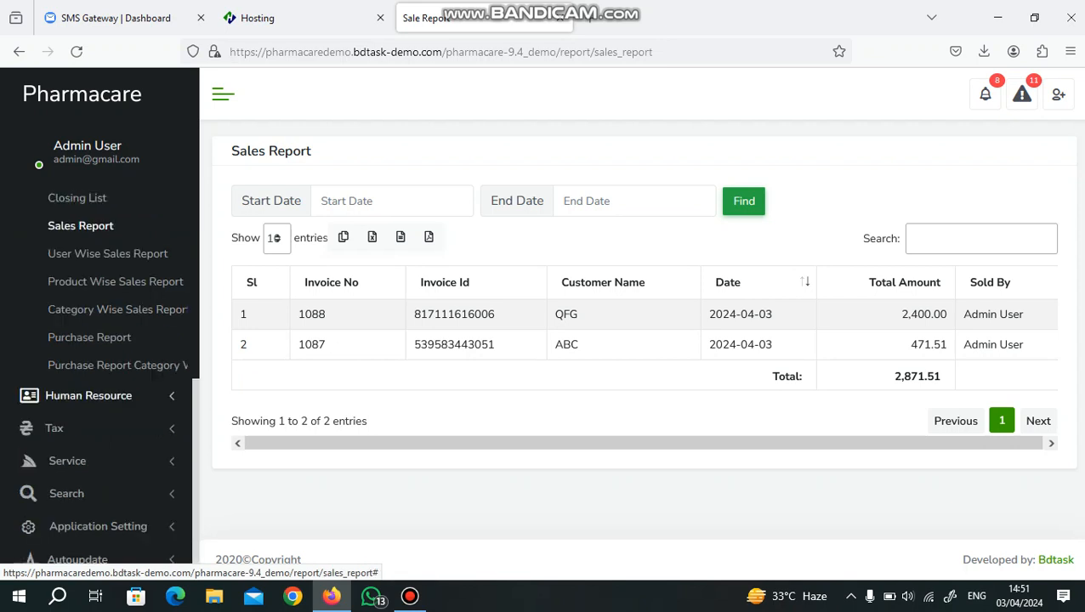